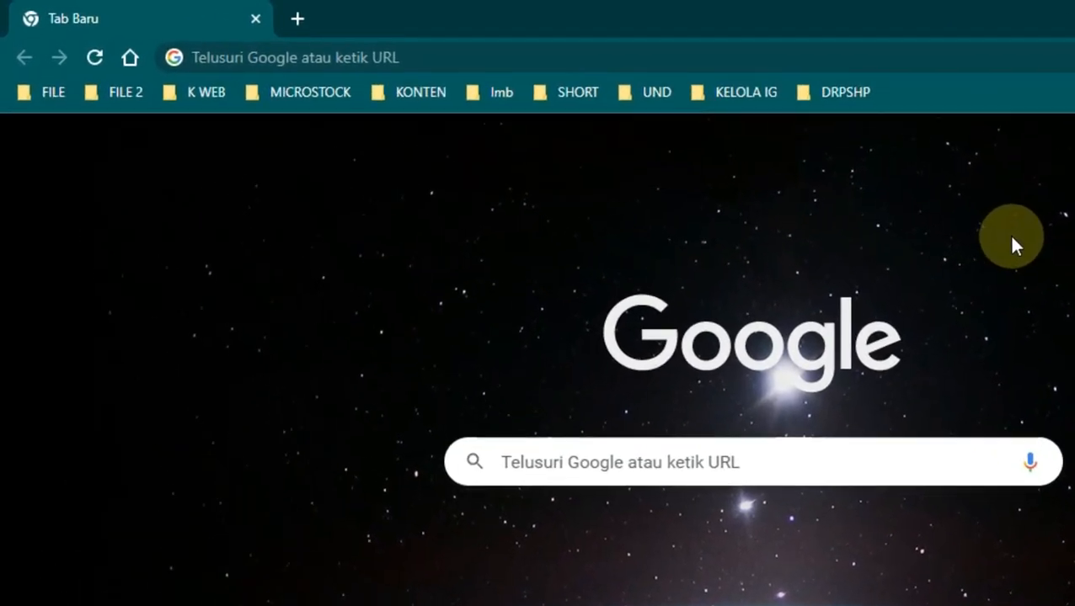
Step: Search Google for "doratoon" and open the Doratoon video maker's homepage from the results
{"action": "left_click", "coordinate": [497, 52]}
{"action": "type", "text": "doratoon"}
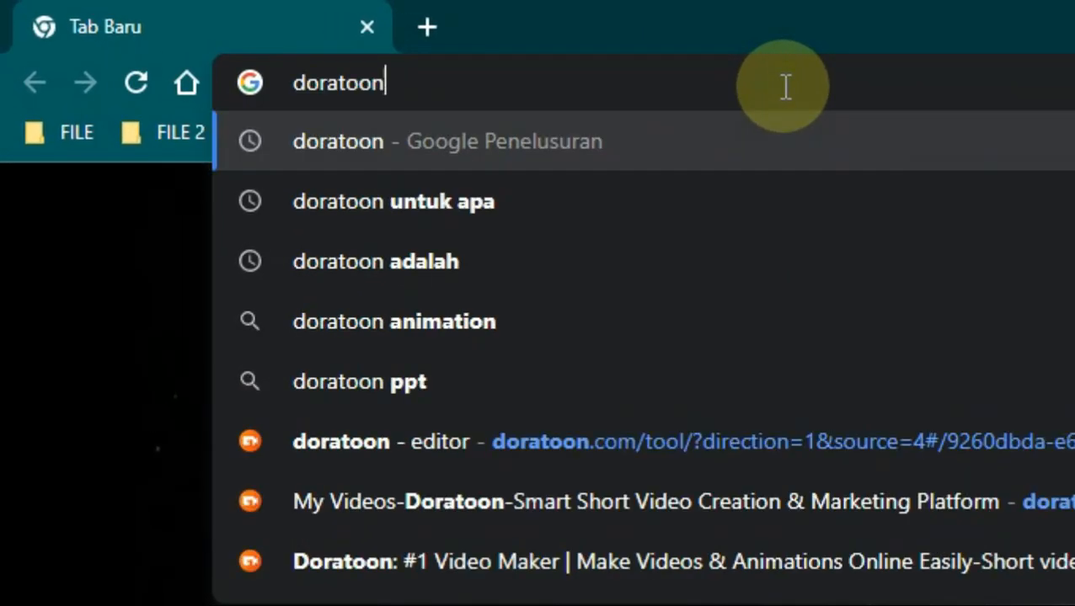
{"action": "key", "text": "Return"}
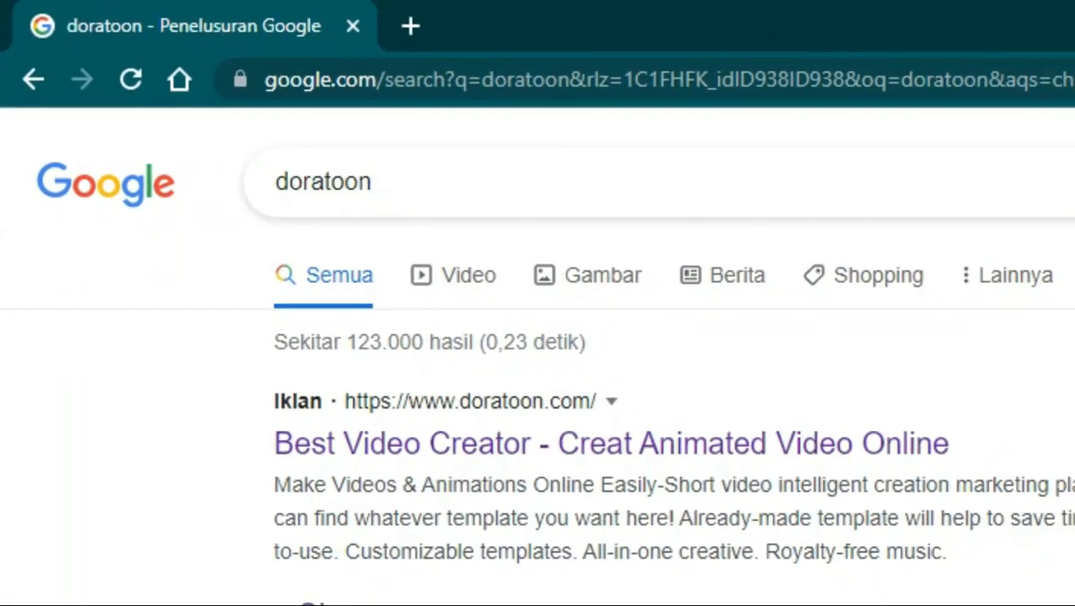
{"action": "scroll", "coordinate": [271, 312], "scroll_direction": "down", "scroll_amount": 2}
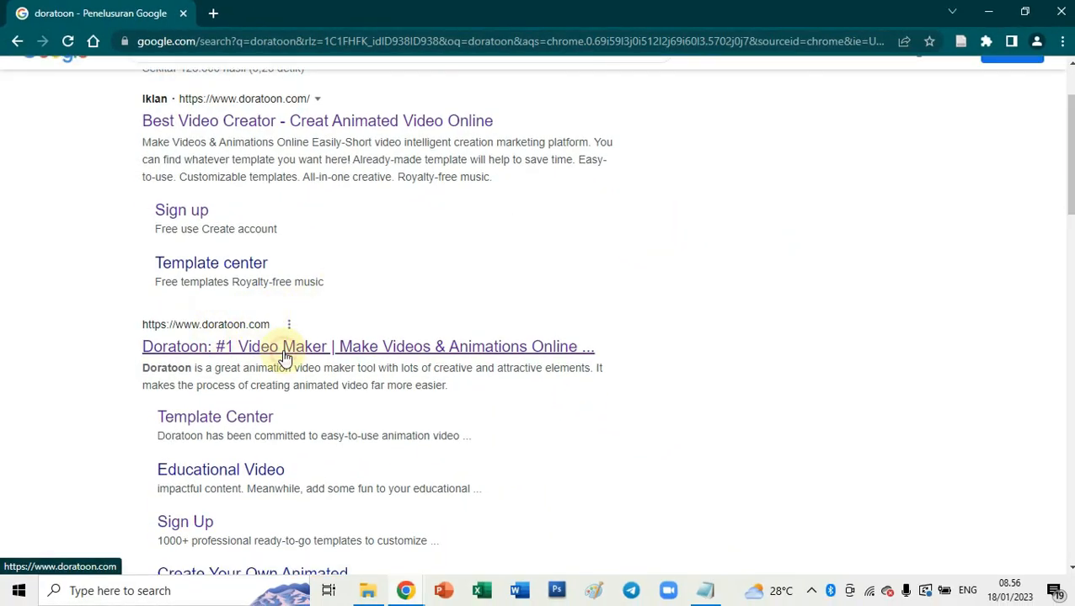
{"action": "left_click", "coordinate": [285, 356]}
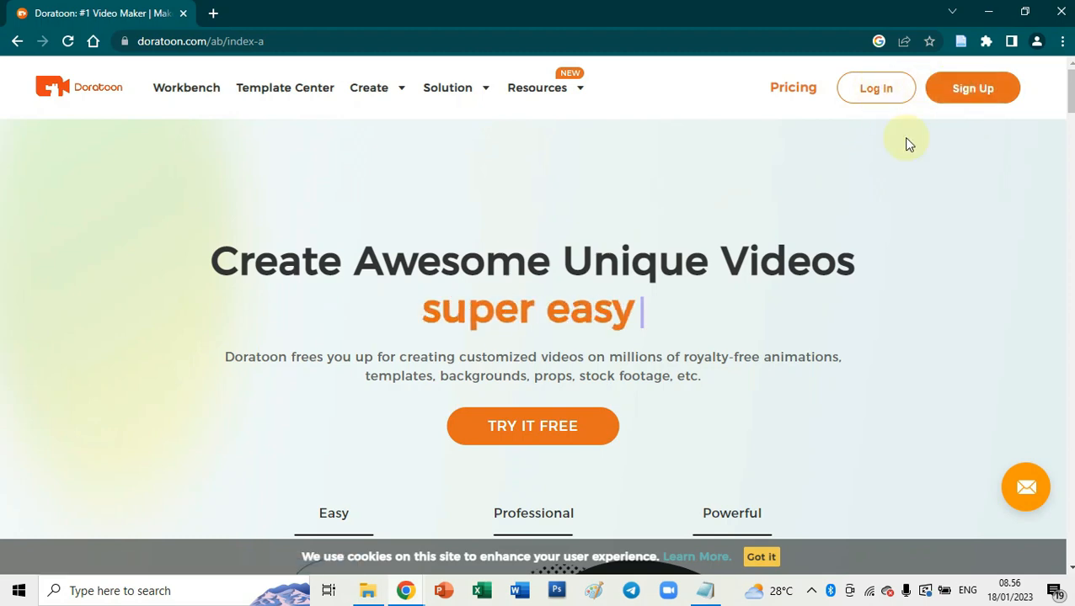
Step: Sign up for Doratoon and dismiss the 7-day check-in reward popup
{"action": "left_click", "coordinate": [994, 103]}
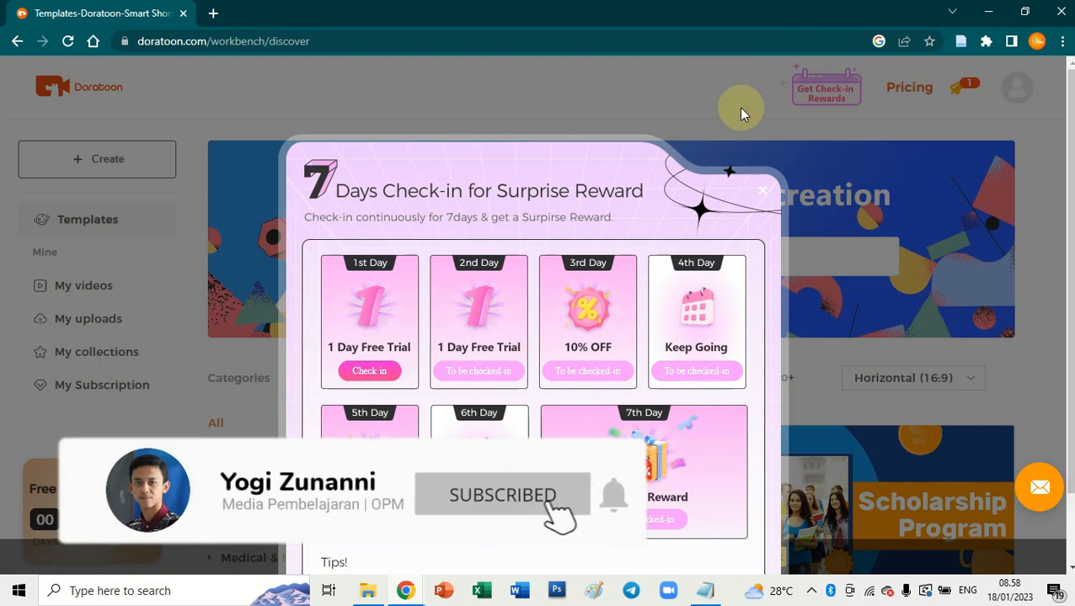
{"action": "scroll", "coordinate": [930, 416], "scroll_direction": "down", "scroll_amount": 1}
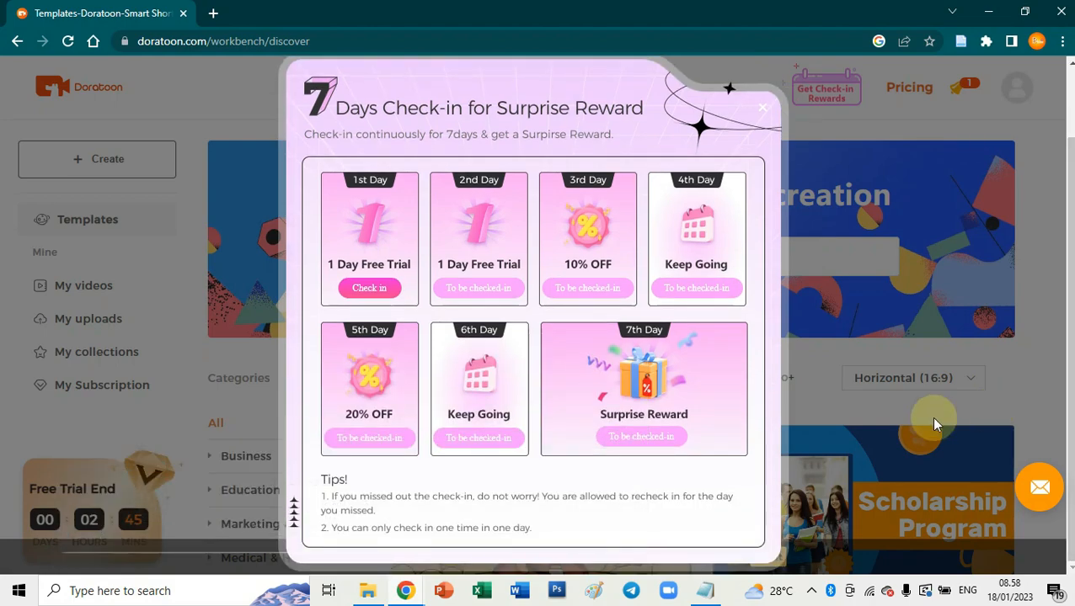
{"action": "left_click", "coordinate": [872, 392]}
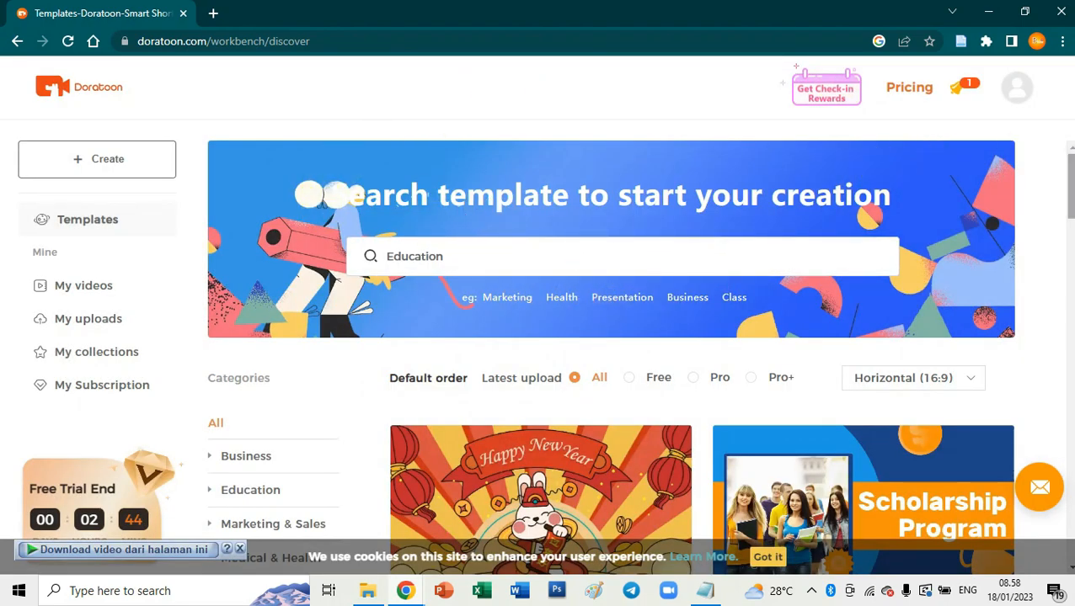
Step: Look over the template gallery and create a new blank horizontal 16:9 video
{"action": "scroll", "coordinate": [270, 176], "scroll_direction": "down", "scroll_amount": 2}
{"action": "scroll", "coordinate": [270, 176], "scroll_direction": "up", "scroll_amount": 2}
{"action": "scroll", "coordinate": [269, 176], "scroll_direction": "down", "scroll_amount": 2}
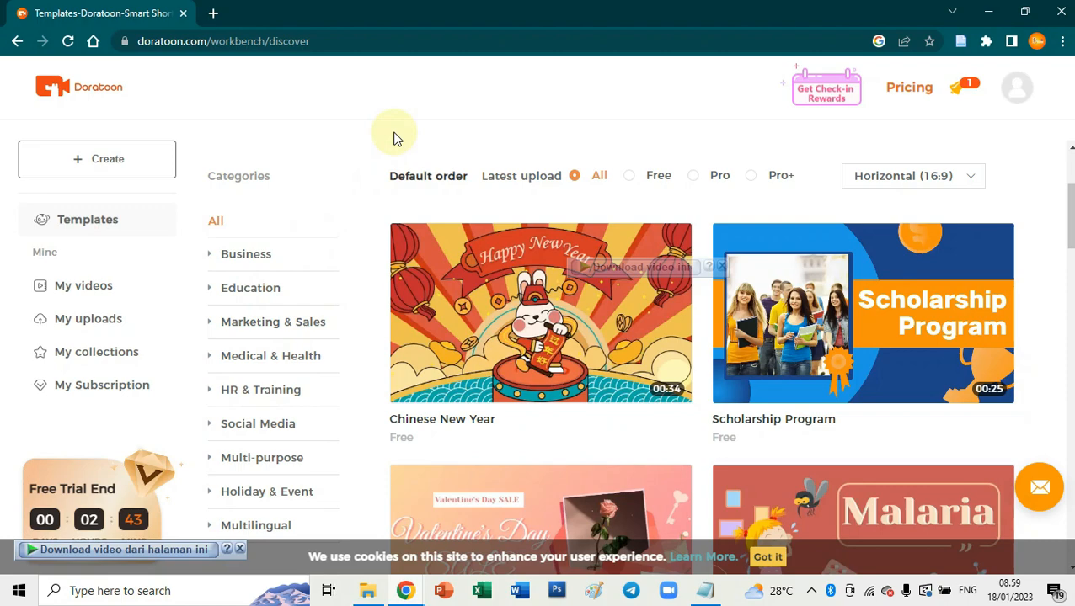
{"action": "left_click", "coordinate": [102, 161]}
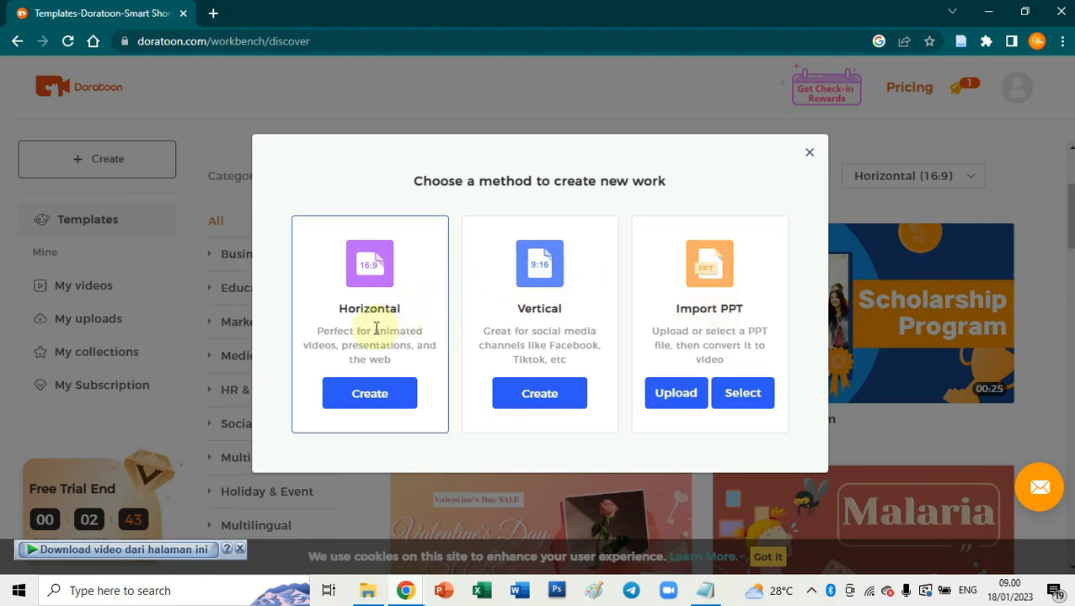
{"action": "left_click", "coordinate": [372, 394]}
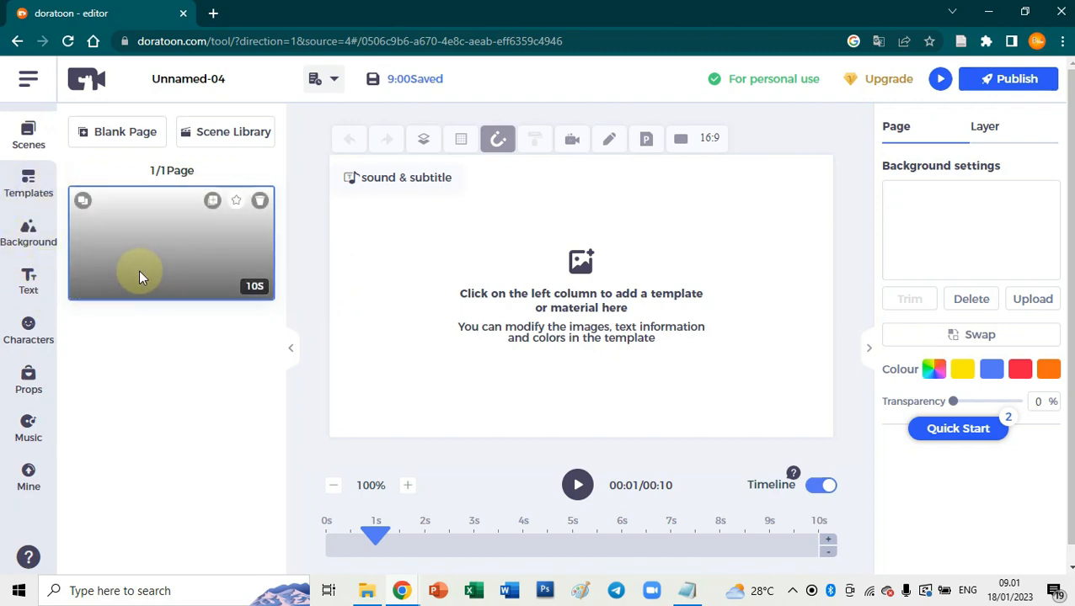
Step: Set the scene's background to the orange school building from the Education category of Animated Backgrounds
{"action": "left_click", "coordinate": [31, 239]}
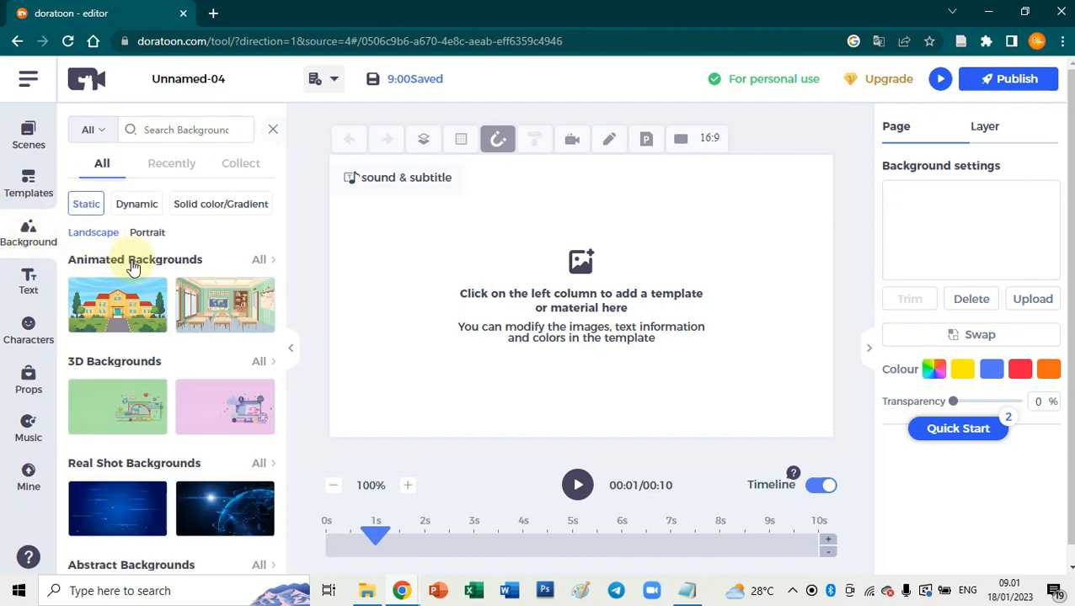
{"action": "left_click", "coordinate": [260, 265]}
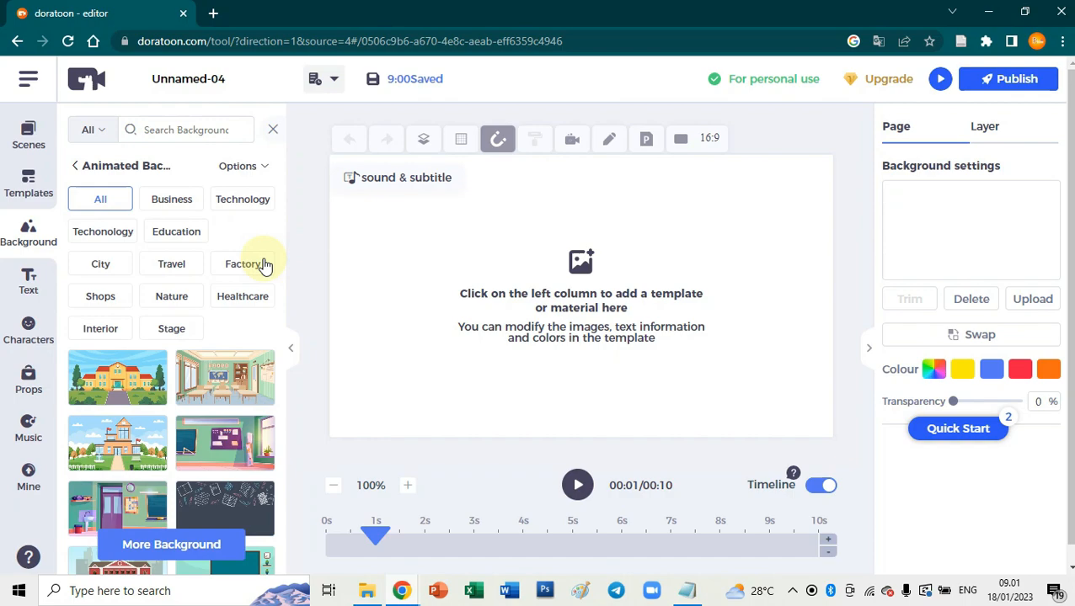
{"action": "left_click", "coordinate": [190, 235]}
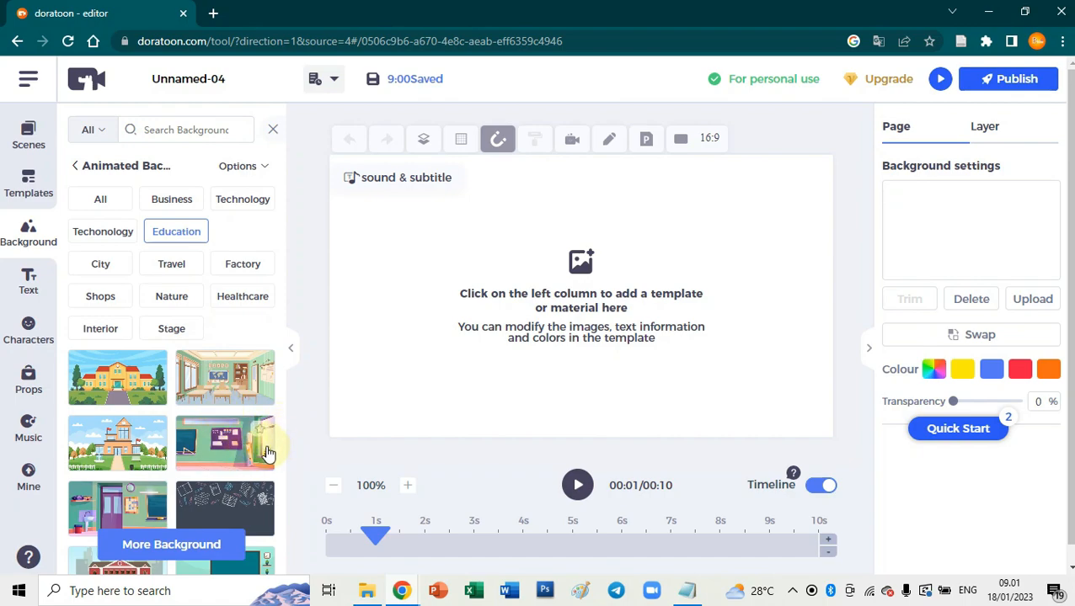
{"action": "left_click", "coordinate": [121, 450]}
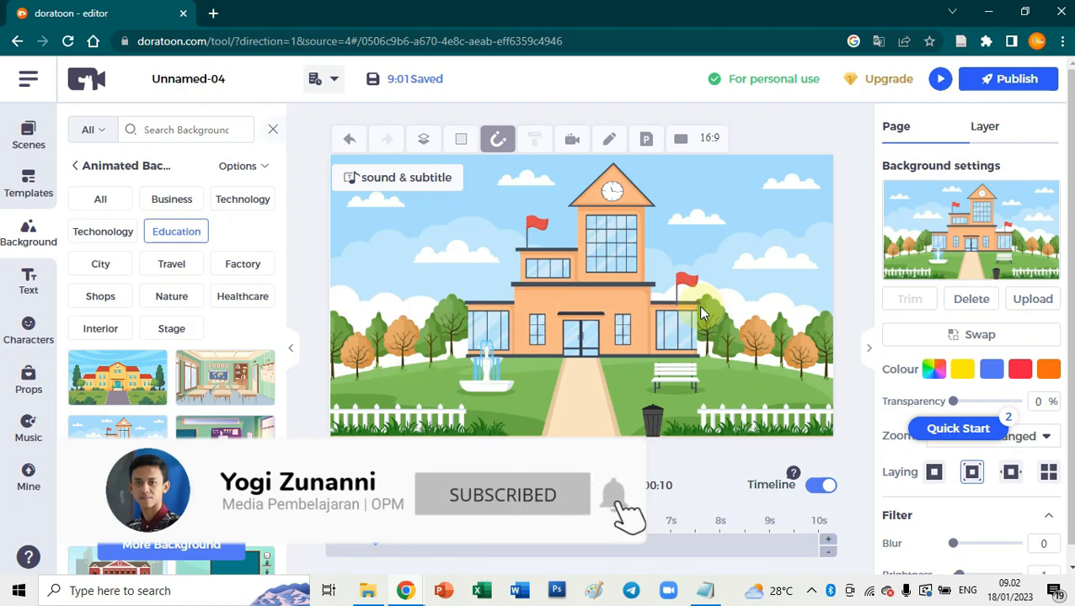
Step: Add the yellow banner "SAMPLE TEXT" design to the scene from the free, editable text combinations
{"action": "left_click", "coordinate": [30, 292]}
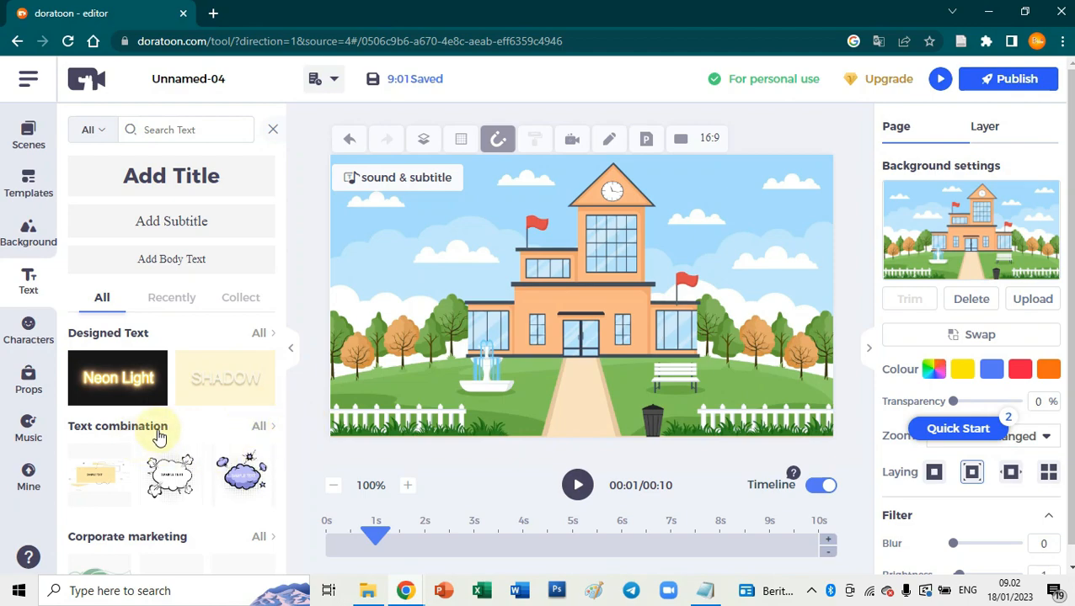
{"action": "left_click", "coordinate": [262, 427]}
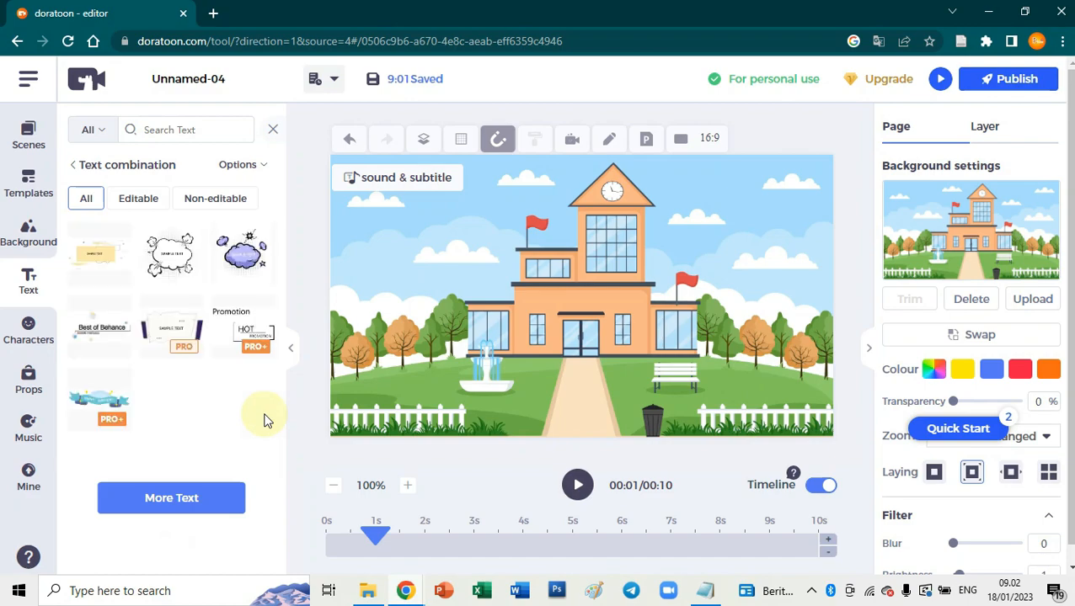
{"action": "left_click", "coordinate": [247, 166]}
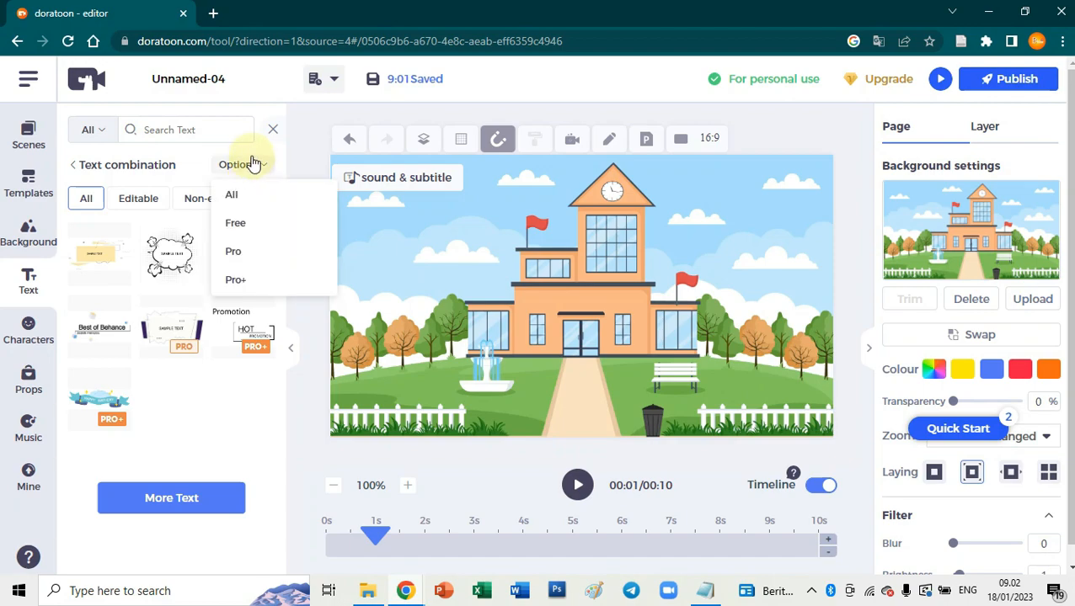
{"action": "mouse_move", "coordinate": [255, 163]}
{"action": "left_click", "coordinate": [232, 221]}
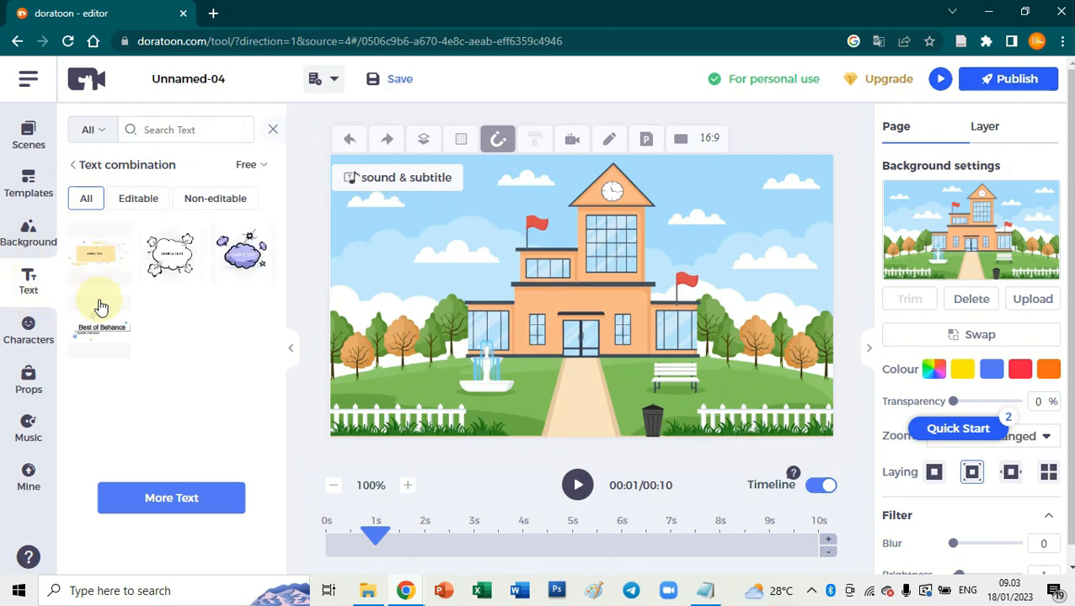
{"action": "left_click", "coordinate": [140, 200]}
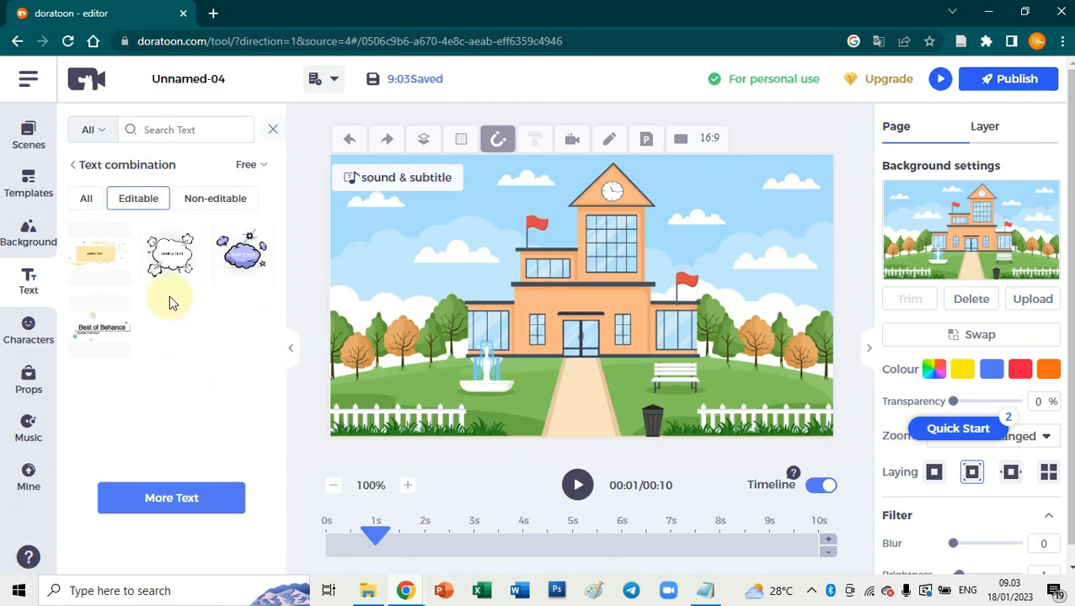
{"action": "left_click", "coordinate": [95, 269]}
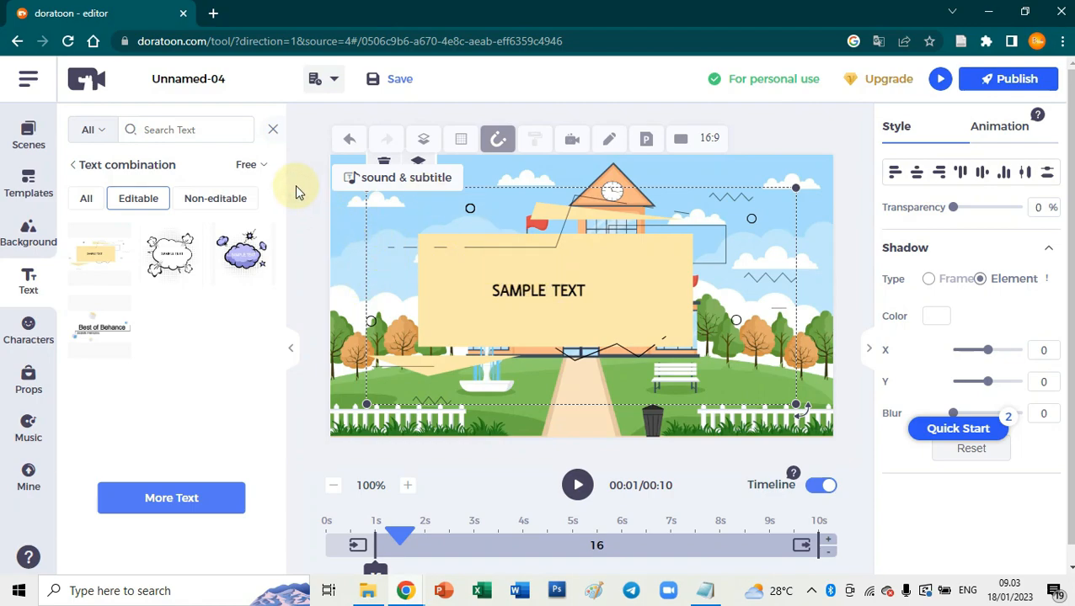
{"action": "left_click", "coordinate": [856, 197]}
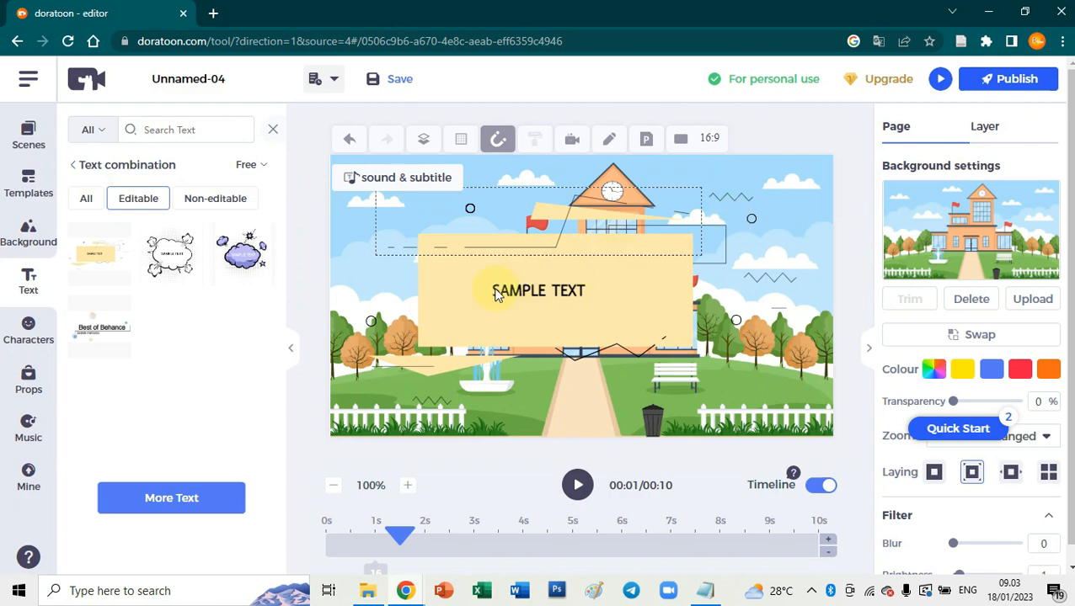
Step: Replace the banner's sample text with "SUMBER DAYA AAM"
{"action": "left_click", "coordinate": [560, 300]}
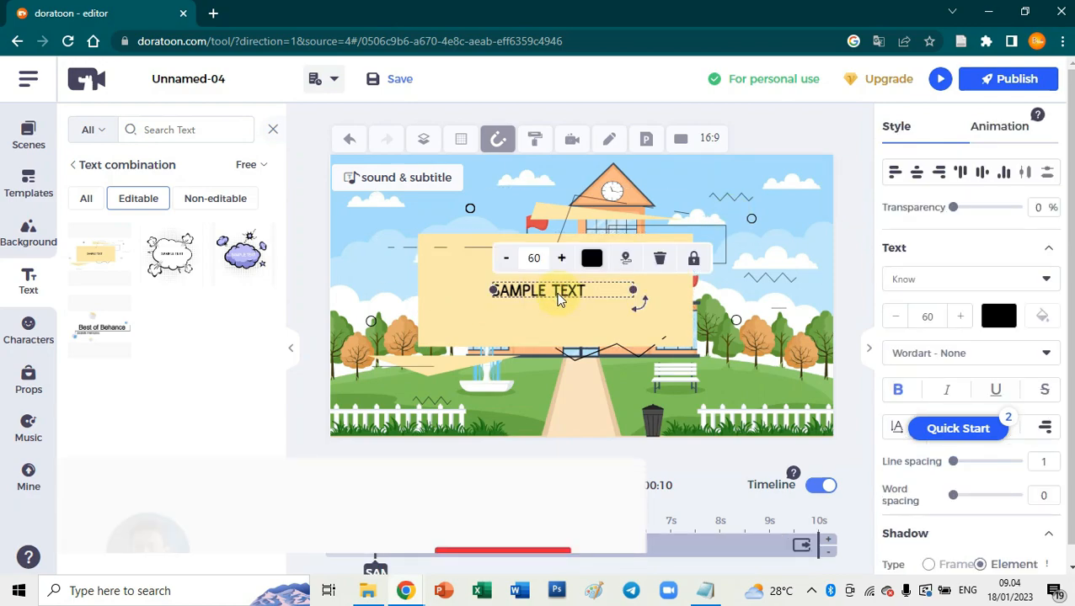
{"action": "double_click", "coordinate": [559, 301]}
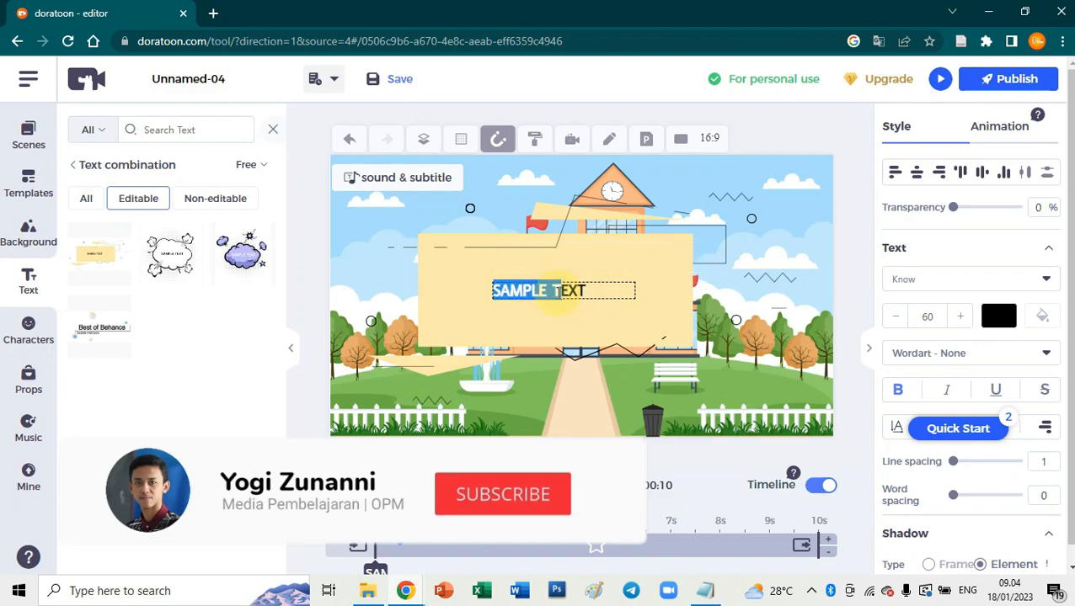
{"action": "key", "text": "ctrl+a"}
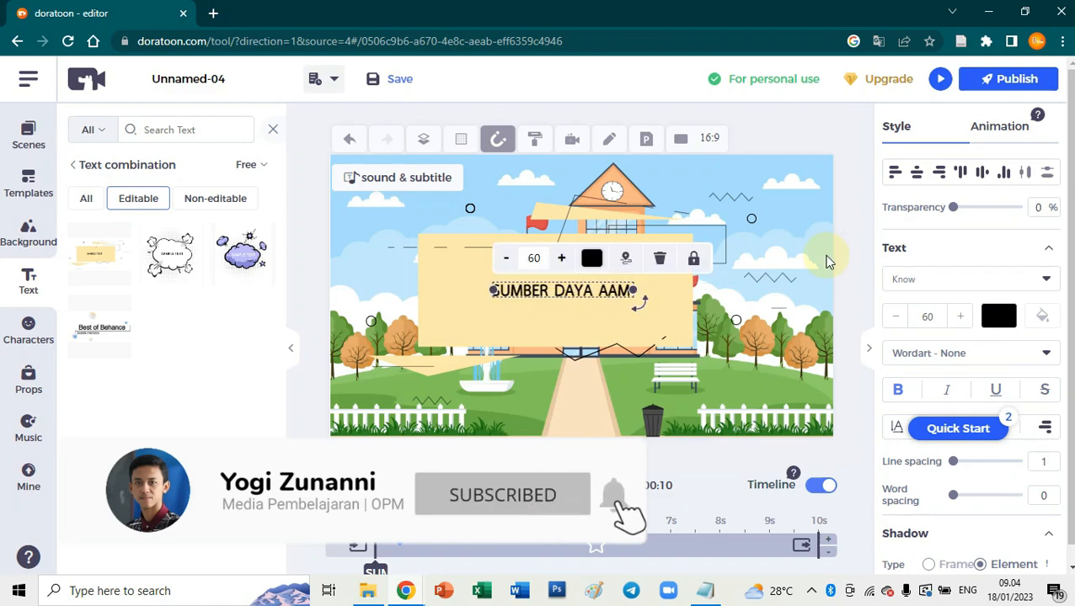
Step: Set the banner title's text size to 120 and widen its text box so the title fits on two lines
{"action": "left_click", "coordinate": [559, 259]}
{"action": "left_click", "coordinate": [558, 262]}
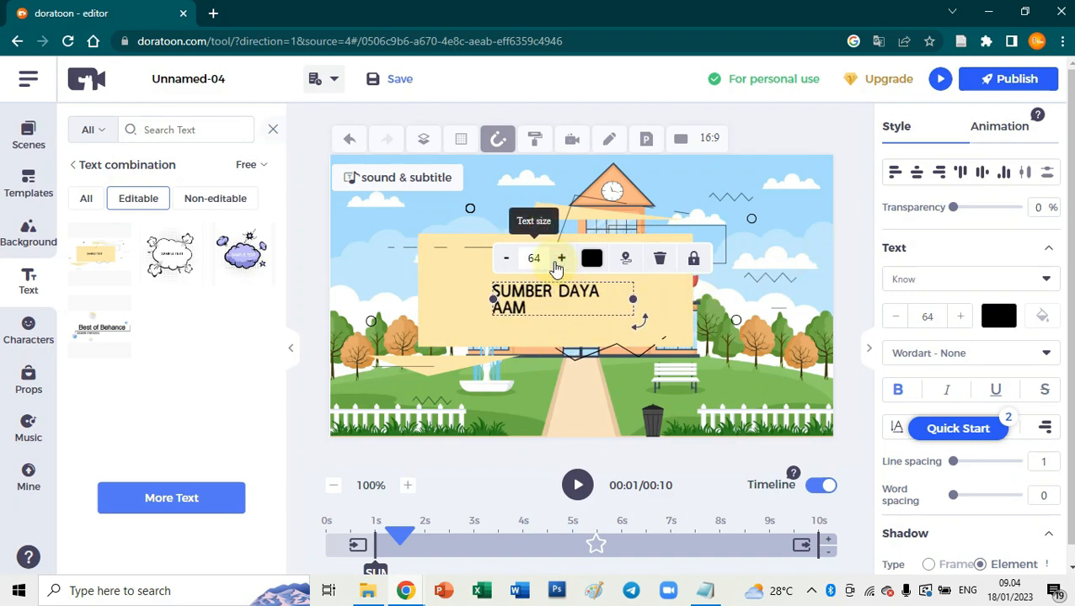
{"action": "double_click", "coordinate": [534, 258]}
{"action": "type", "text": "120"}
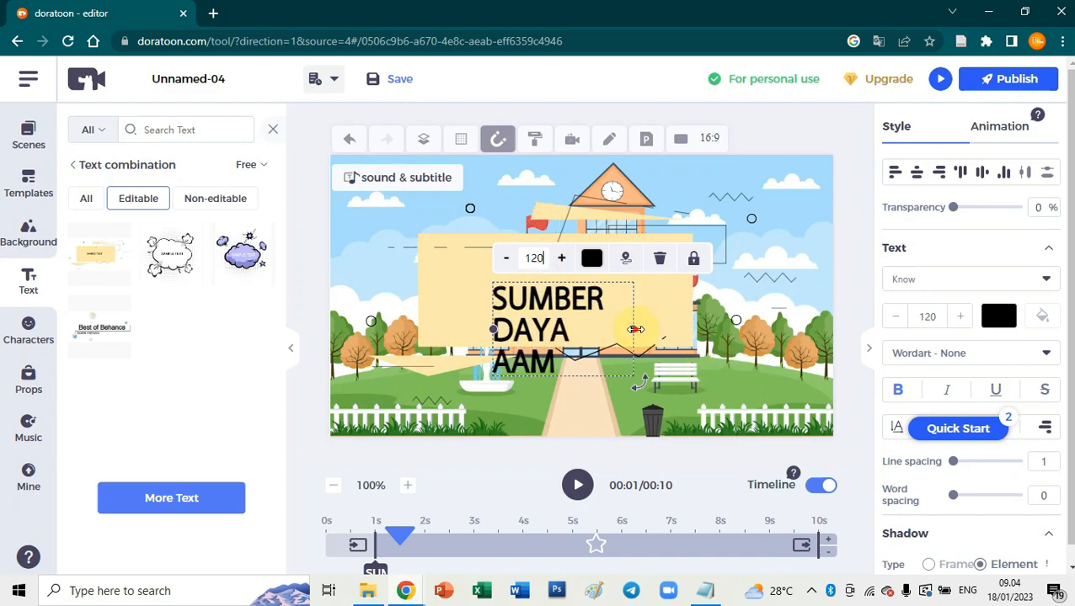
{"action": "left_click_drag", "start_coordinate": [636, 329], "coordinate": [675, 313]}
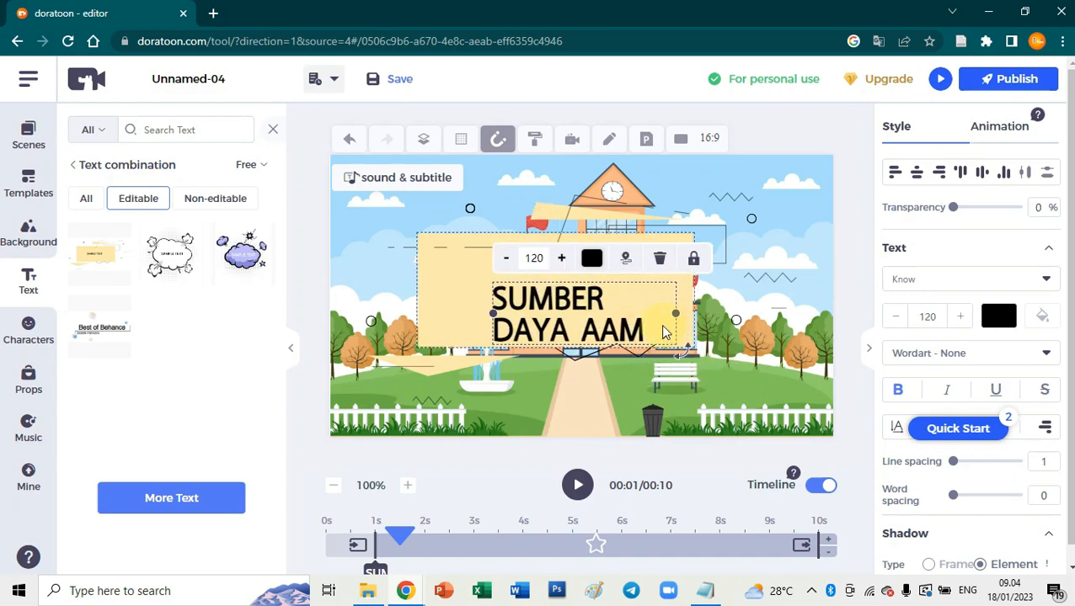
Step: Move the title into the middle of the yellow banner and centre-align its text
{"action": "left_click_drag", "start_coordinate": [577, 323], "coordinate": [547, 299]}
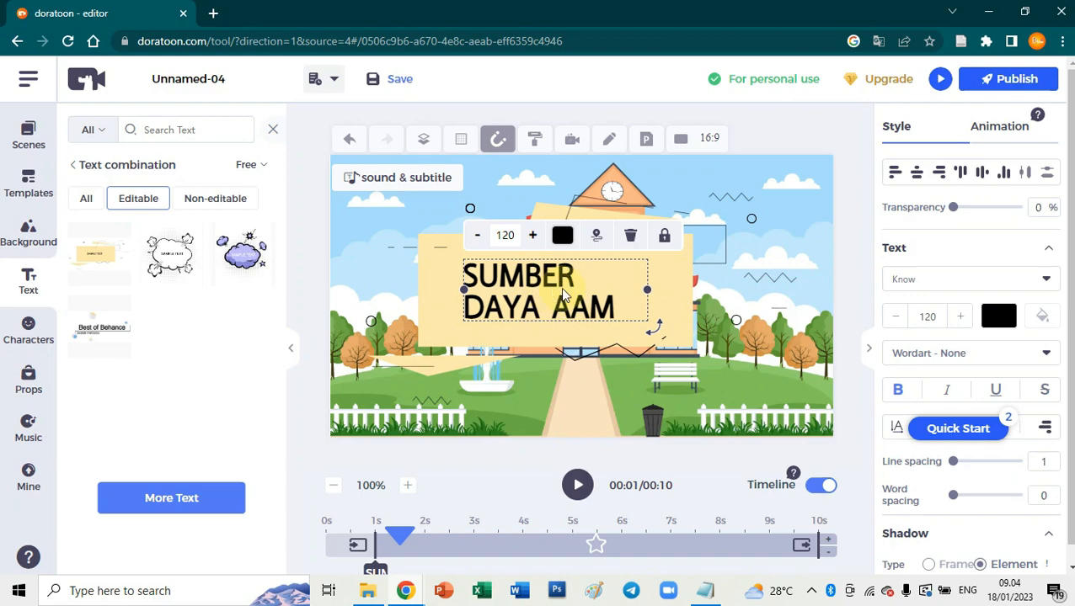
{"action": "scroll", "coordinate": [1067, 311], "scroll_direction": "down", "scroll_amount": 1}
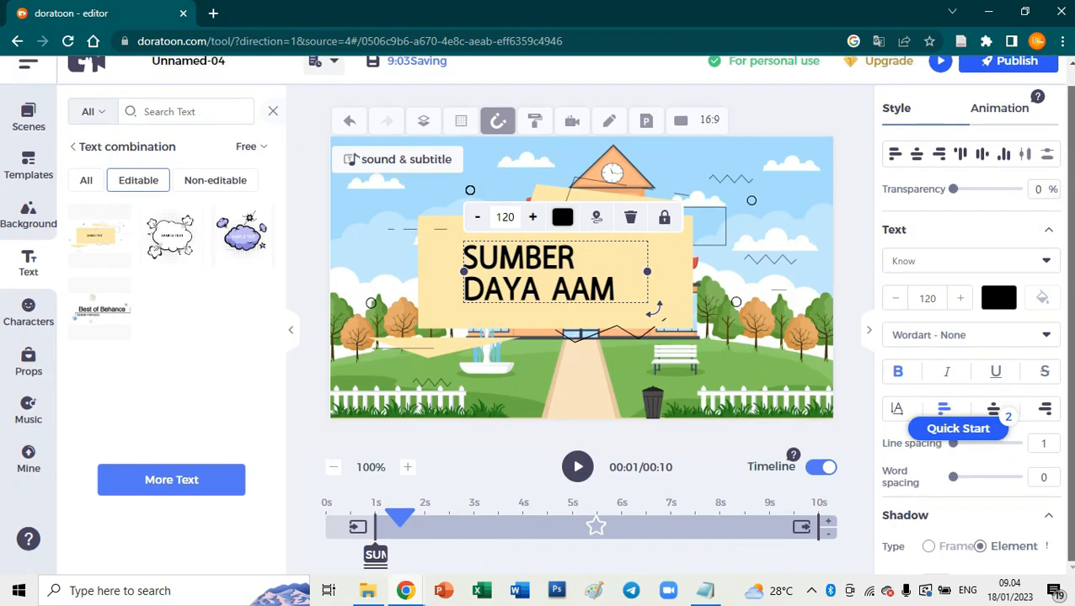
{"action": "left_click", "coordinate": [993, 410]}
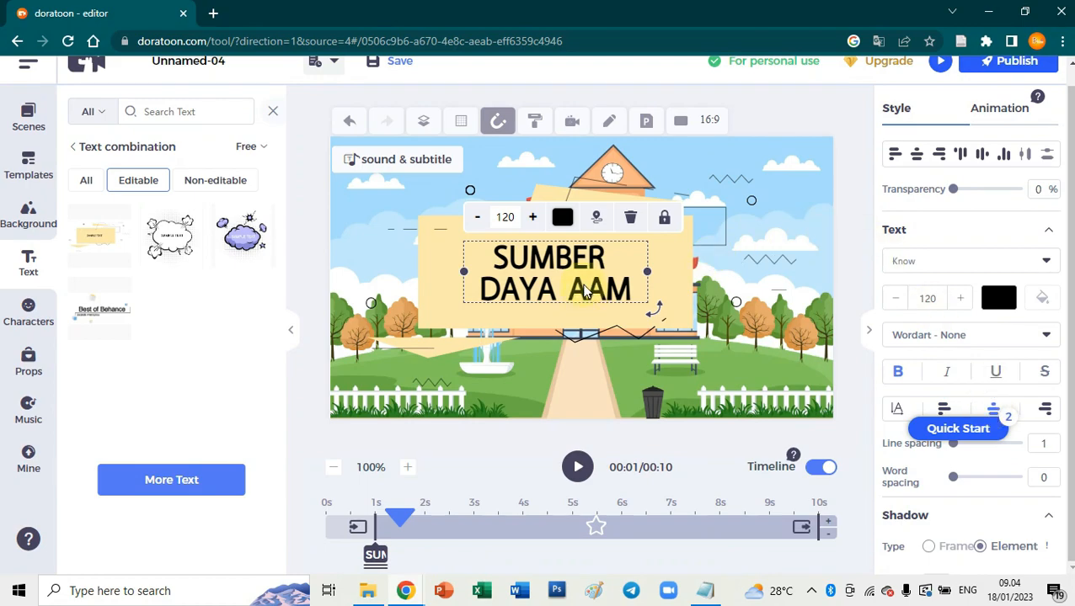
{"action": "left_click_drag", "start_coordinate": [590, 288], "coordinate": [590, 287]}
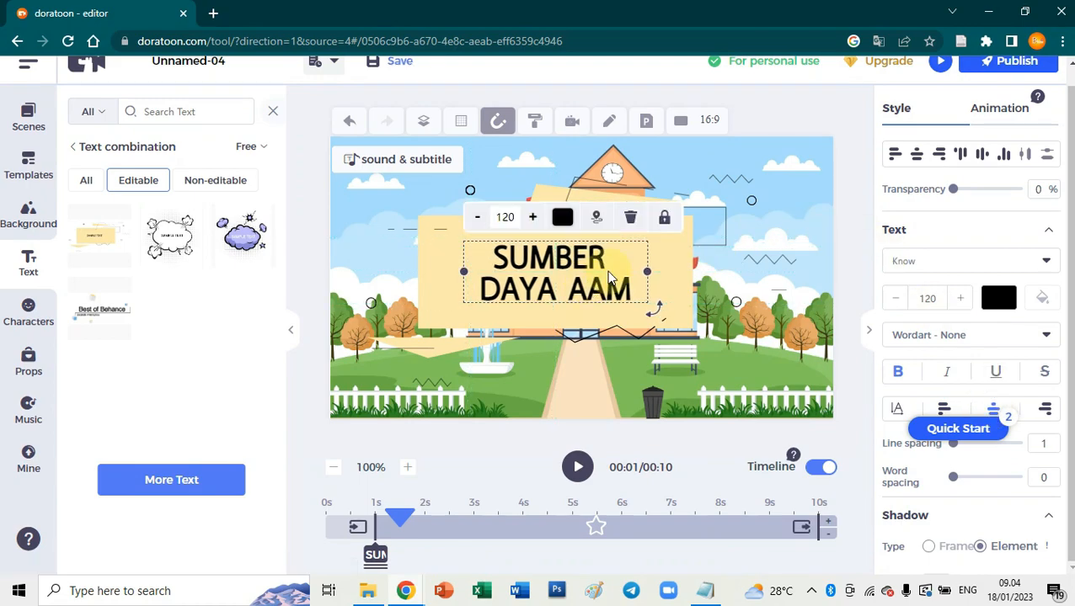
{"action": "left_click", "coordinate": [857, 165]}
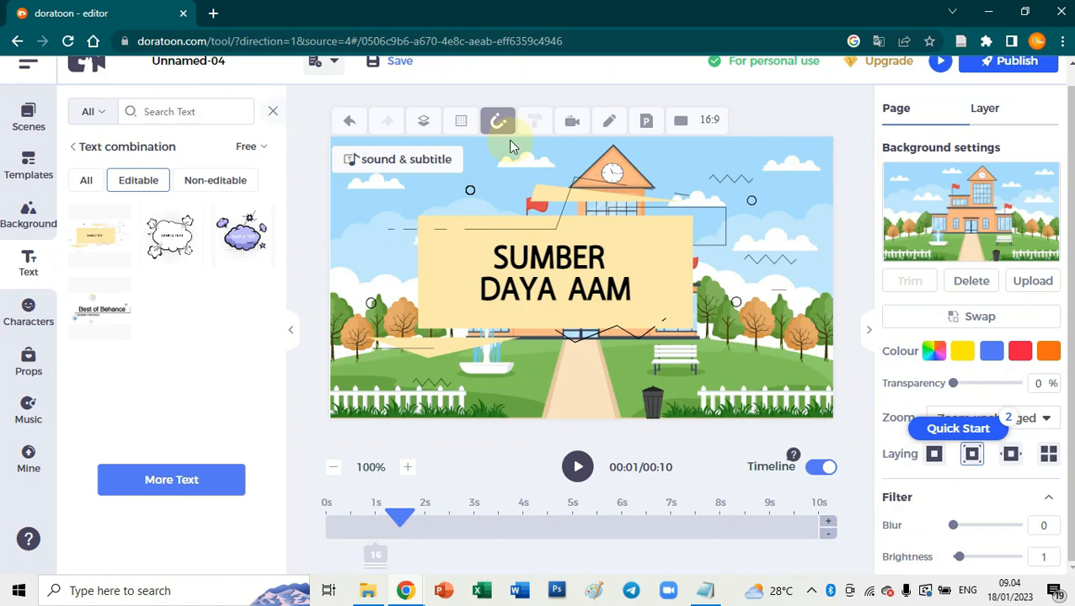
Step: Duplicate the finished title scene to make a second page
{"action": "left_click", "coordinate": [32, 120]}
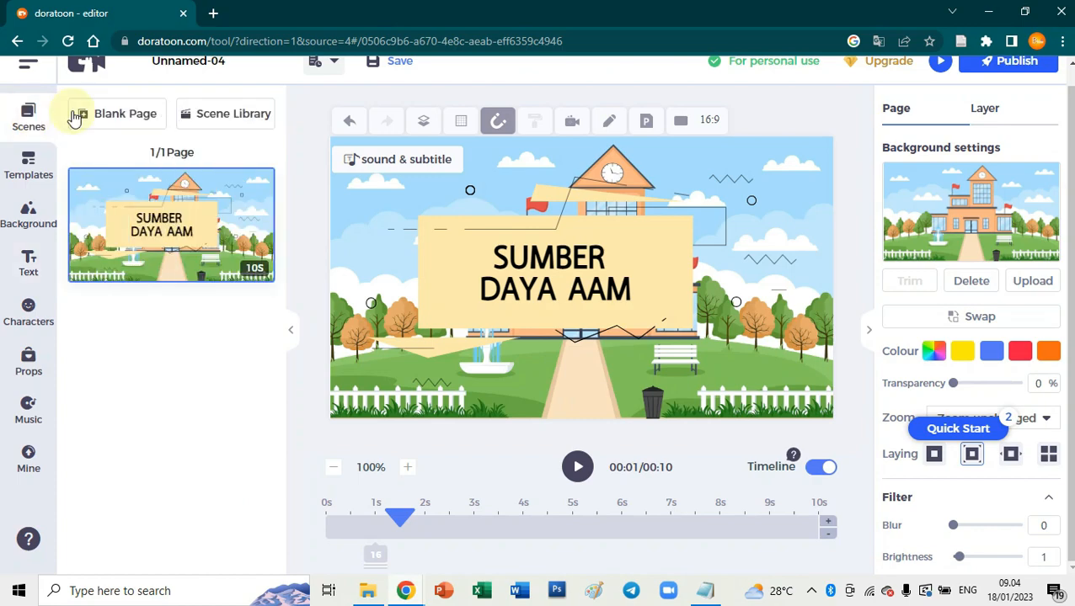
{"action": "mouse_move", "coordinate": [232, 214]}
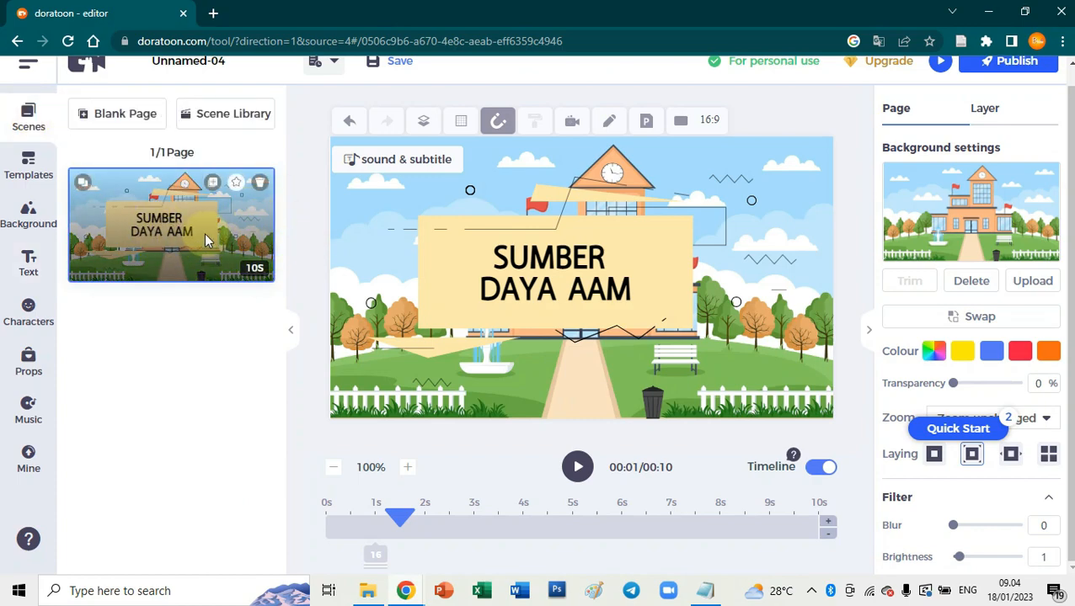
{"action": "left_click", "coordinate": [211, 187]}
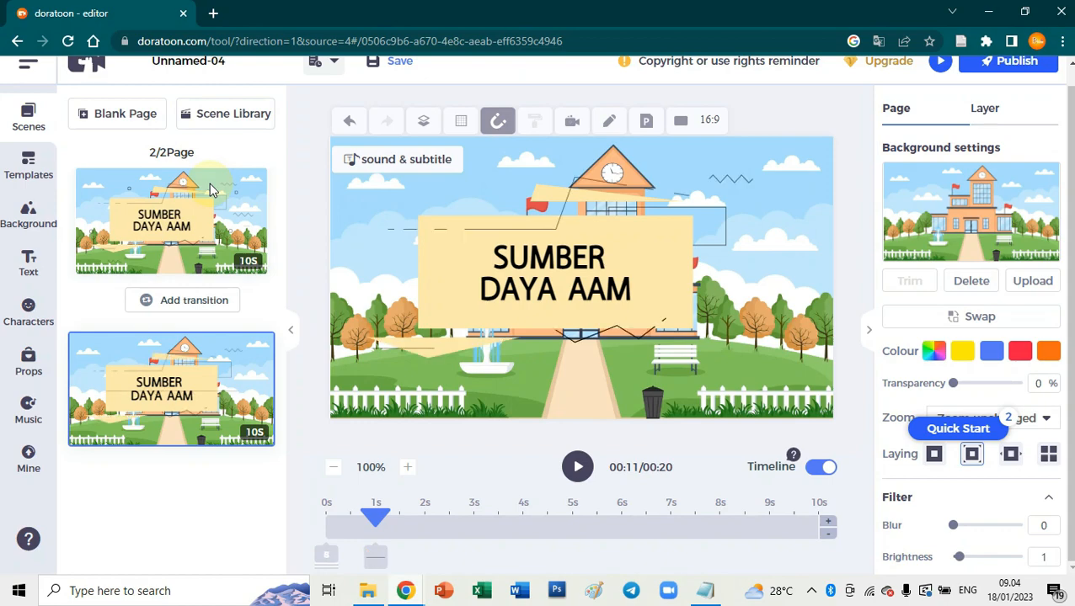
Step: Select the second page and clear the placeholder subtitle from the start of its sound and subtitle timeline
{"action": "left_click", "coordinate": [202, 417]}
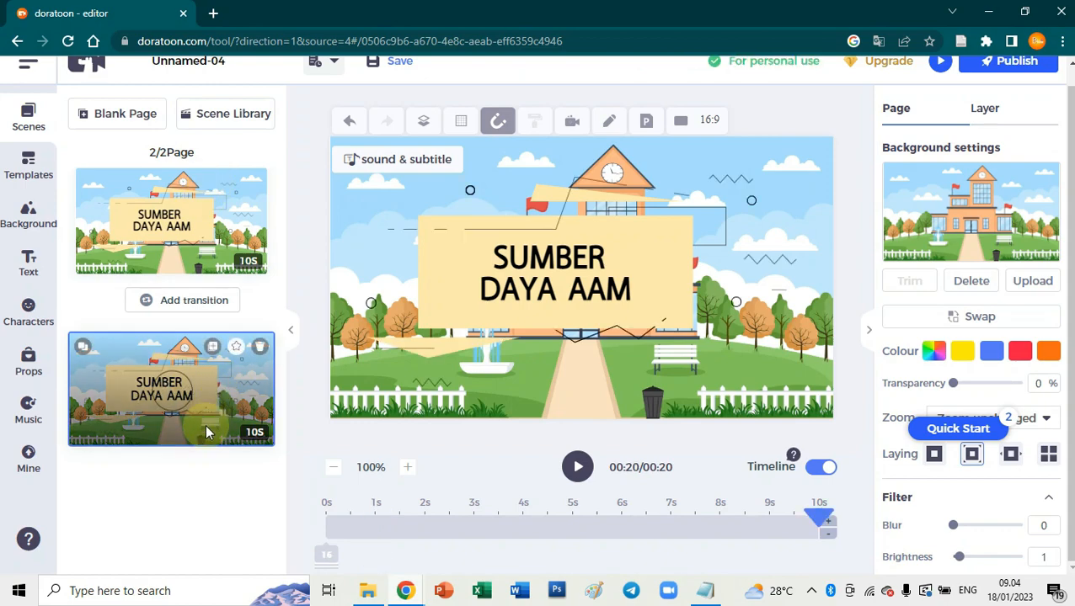
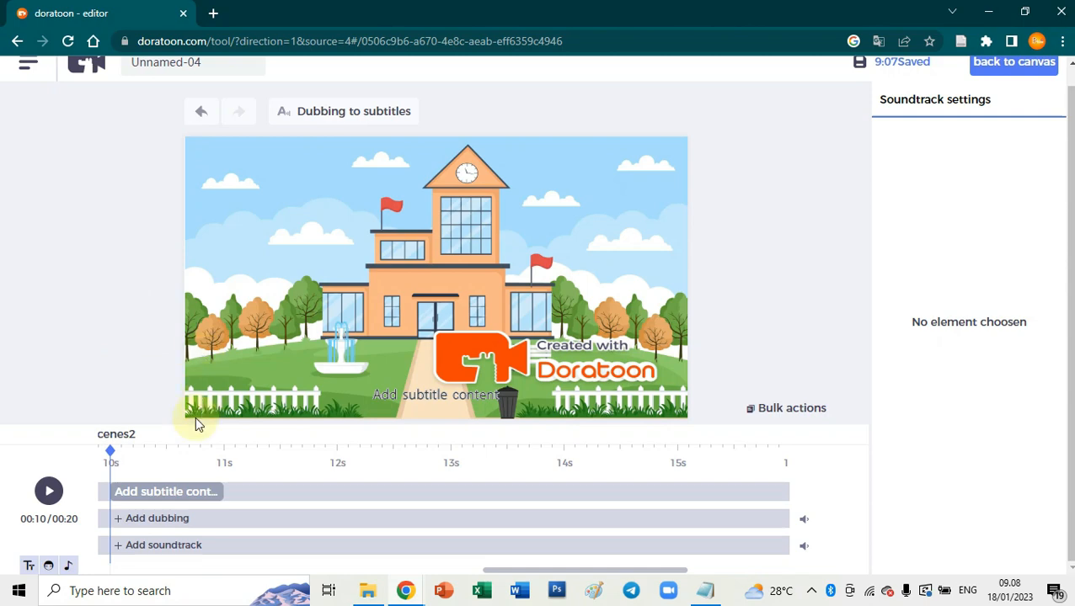
{"action": "left_click", "coordinate": [209, 494]}
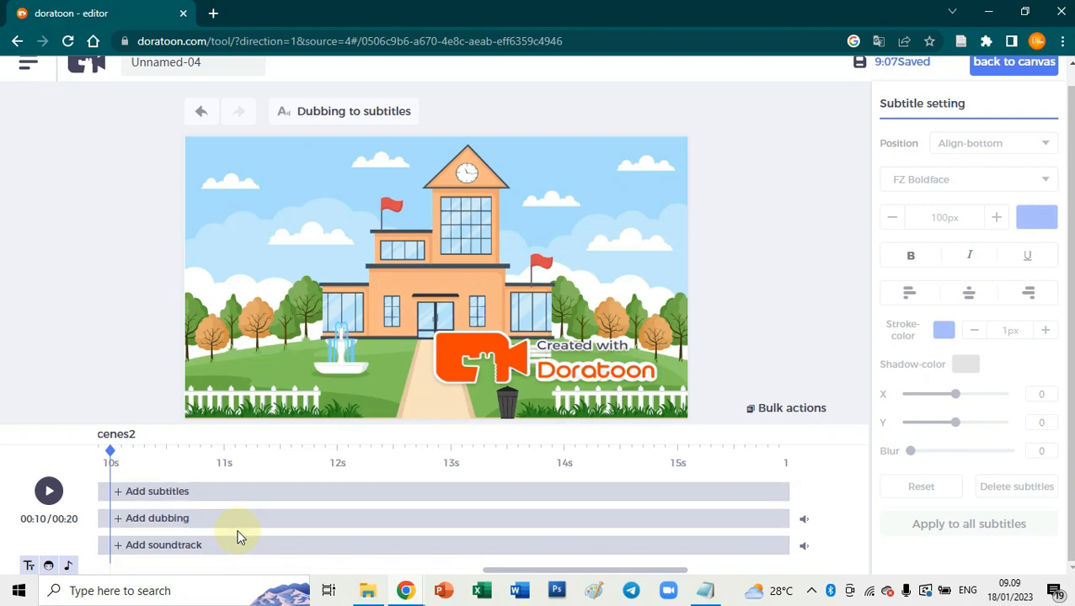
Step: Start a text-to-speech dubbing for the second scene with the text "halo semuanya, apa kabar"
{"action": "left_click", "coordinate": [150, 518]}
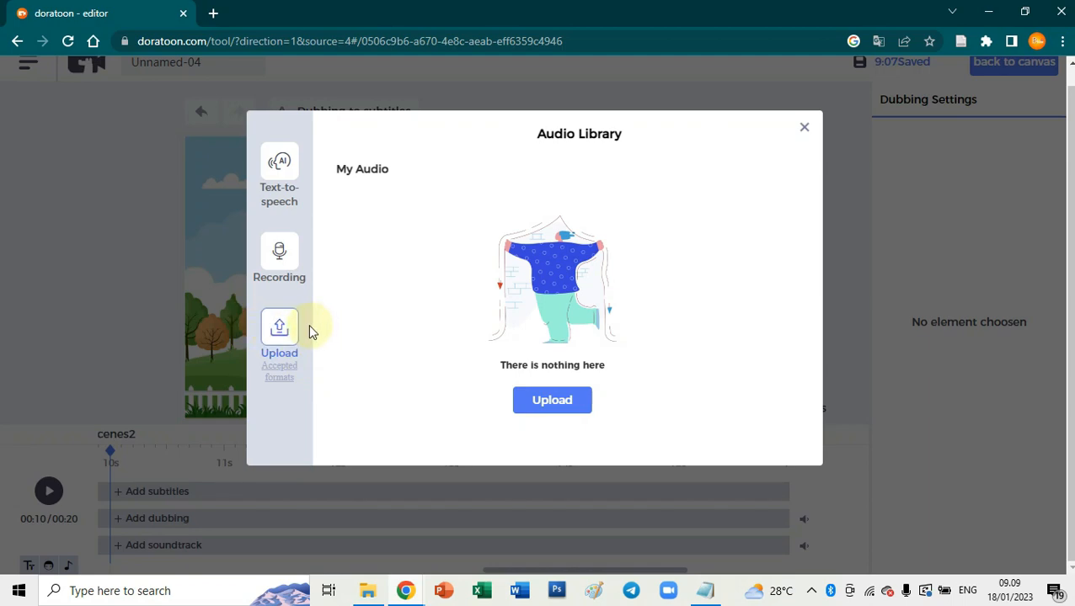
{"action": "left_click", "coordinate": [281, 166]}
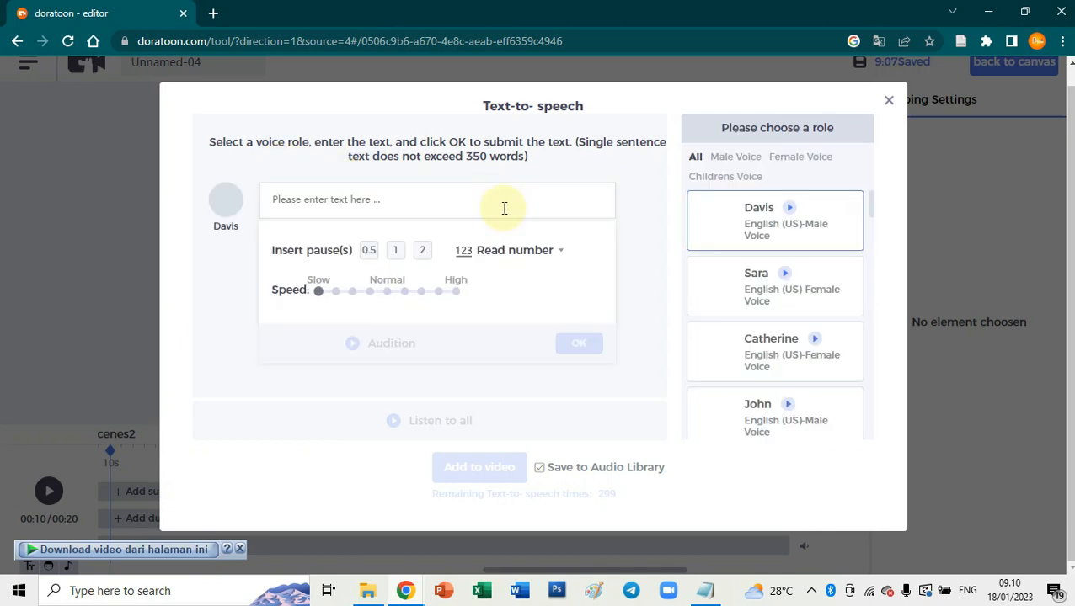
{"action": "left_click", "coordinate": [375, 199]}
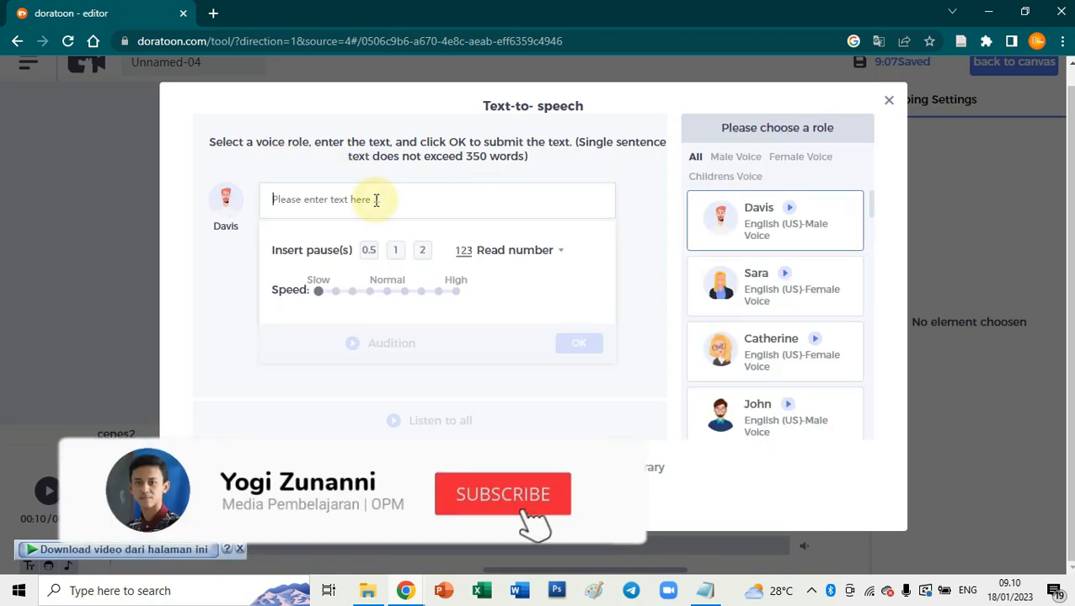
{"action": "type", "text": "halo semuanya, apa kabar"}
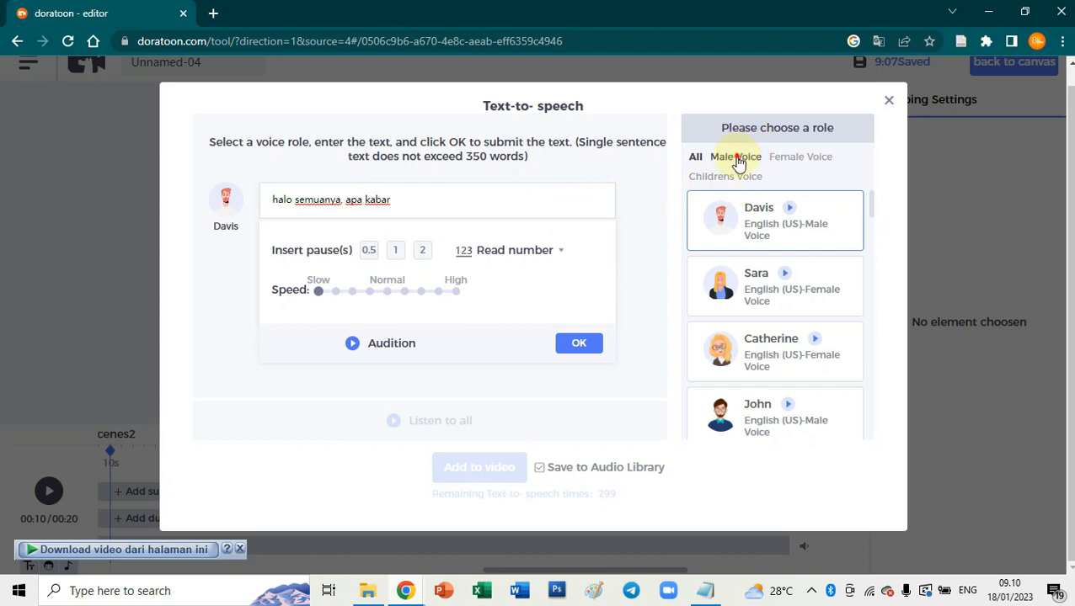
Step: Browse the male and female voice roles and choose the Indonesian male voice Ardi for the sentence
{"action": "left_click", "coordinate": [737, 157]}
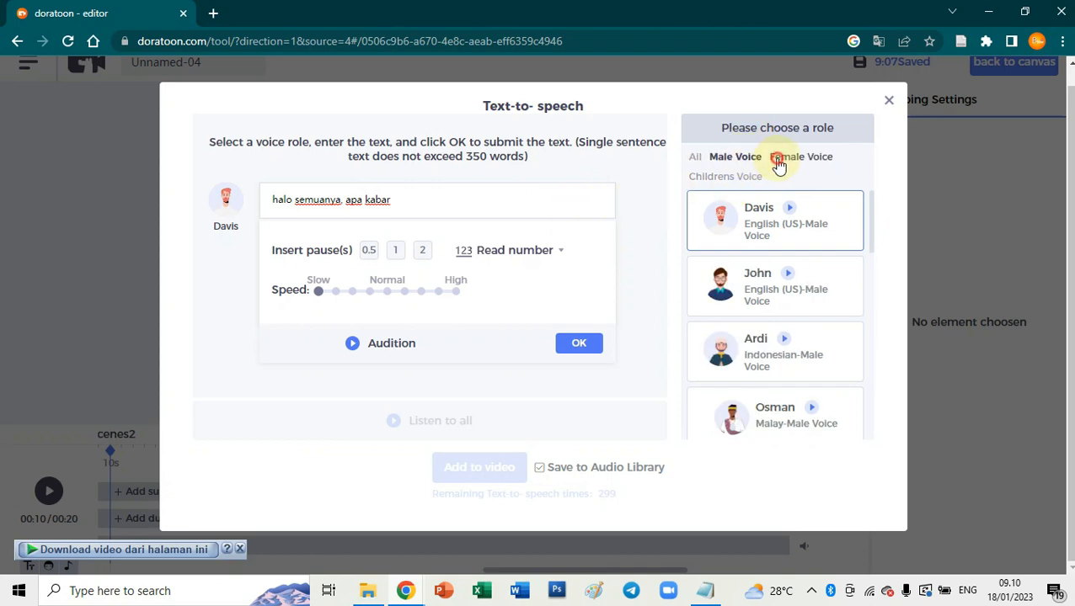
{"action": "left_click", "coordinate": [779, 160]}
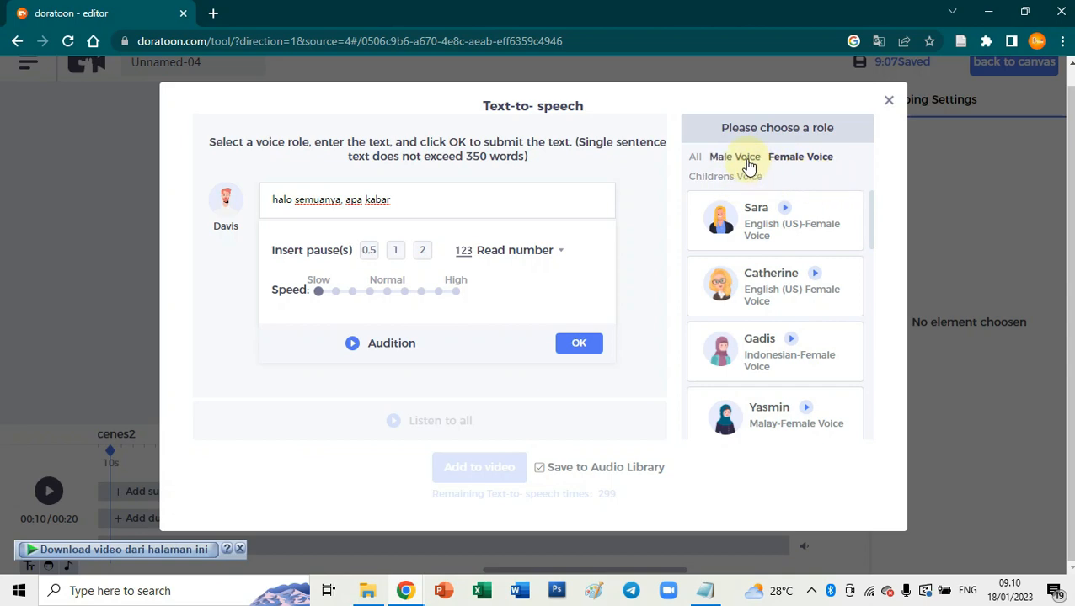
{"action": "left_click", "coordinate": [749, 159]}
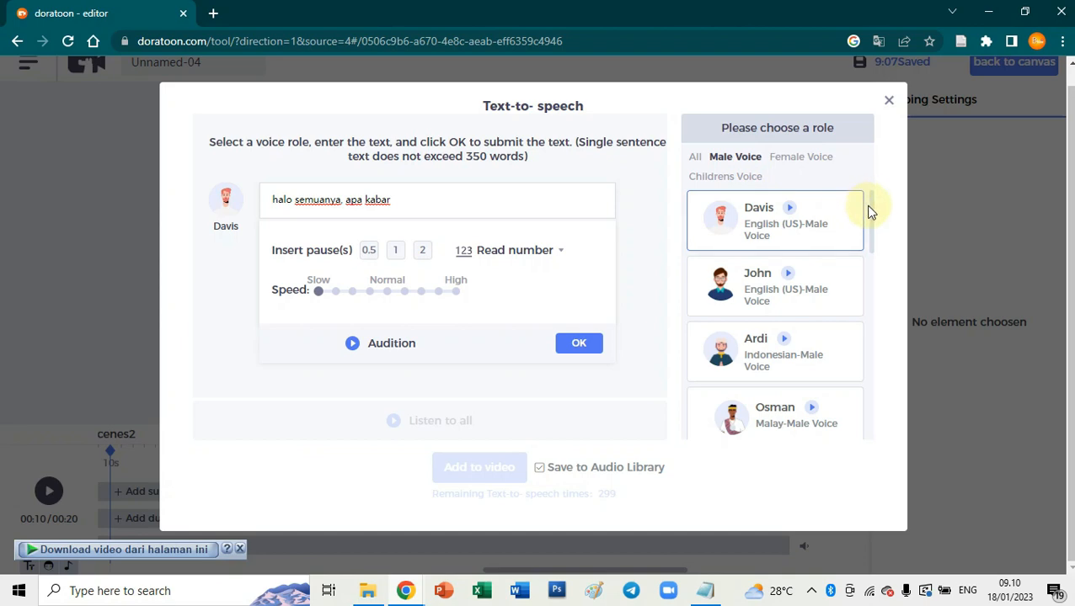
{"action": "left_click_drag", "start_coordinate": [871, 211], "coordinate": [874, 220]}
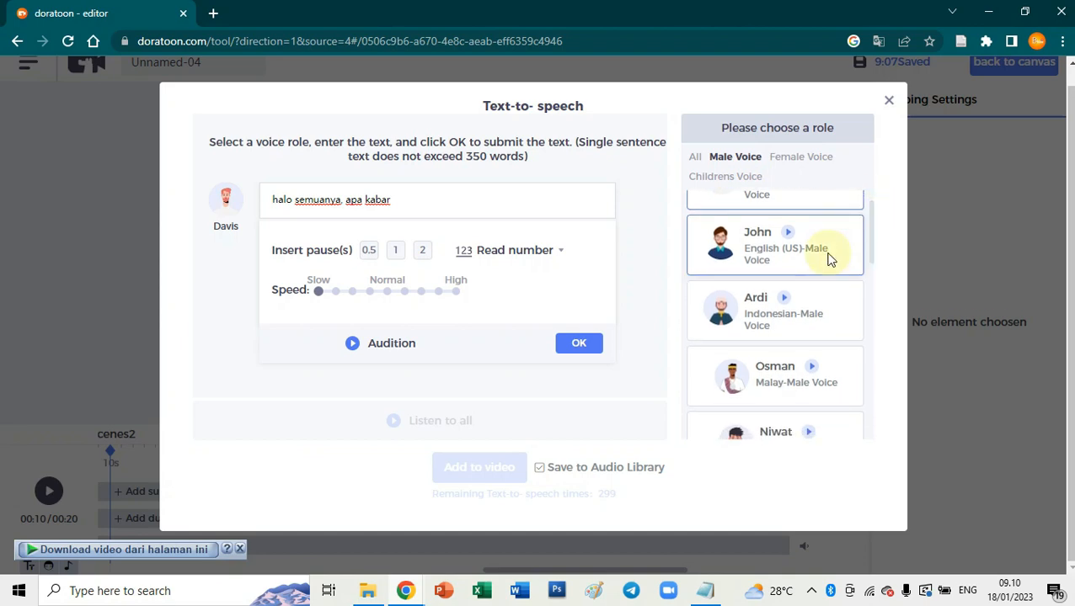
{"action": "left_click", "coordinate": [807, 330]}
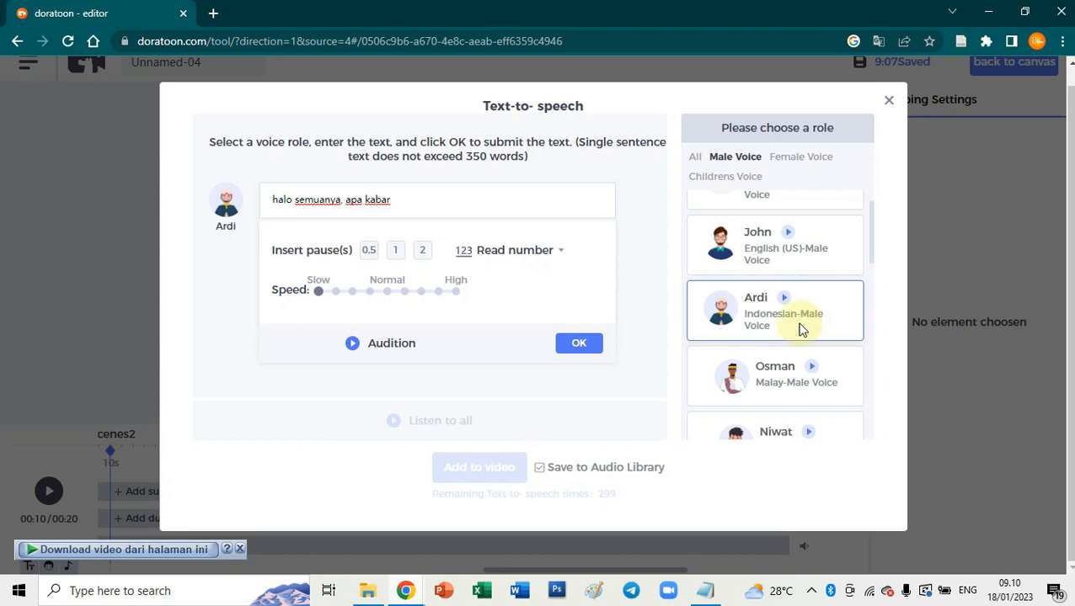
Step: Submit the sentence, add the generated speech to the video's dubbing track and play it back
{"action": "left_click", "coordinate": [579, 345]}
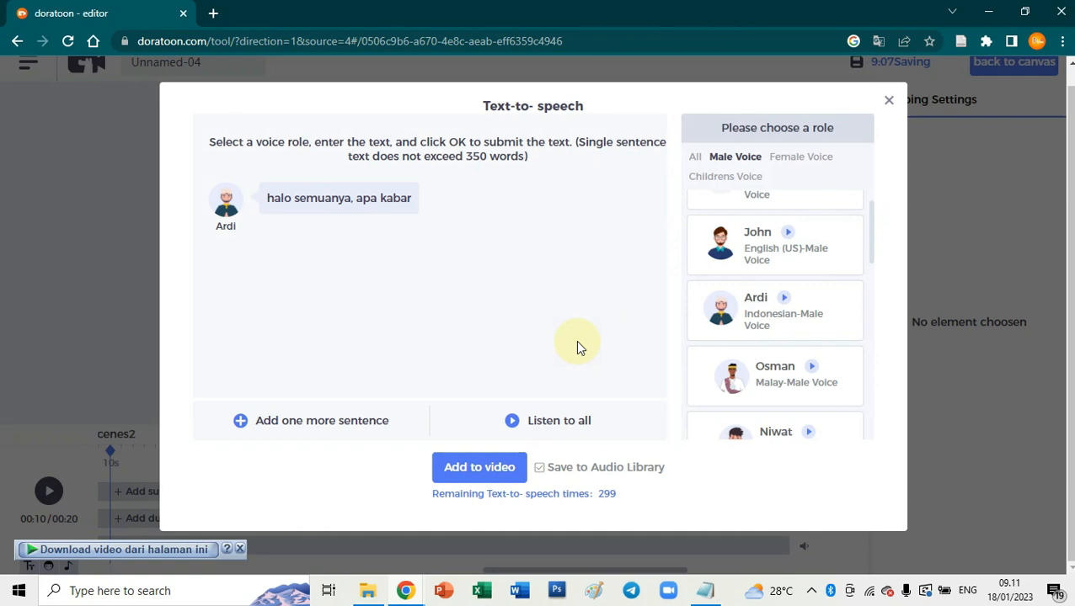
{"action": "left_click", "coordinate": [490, 473]}
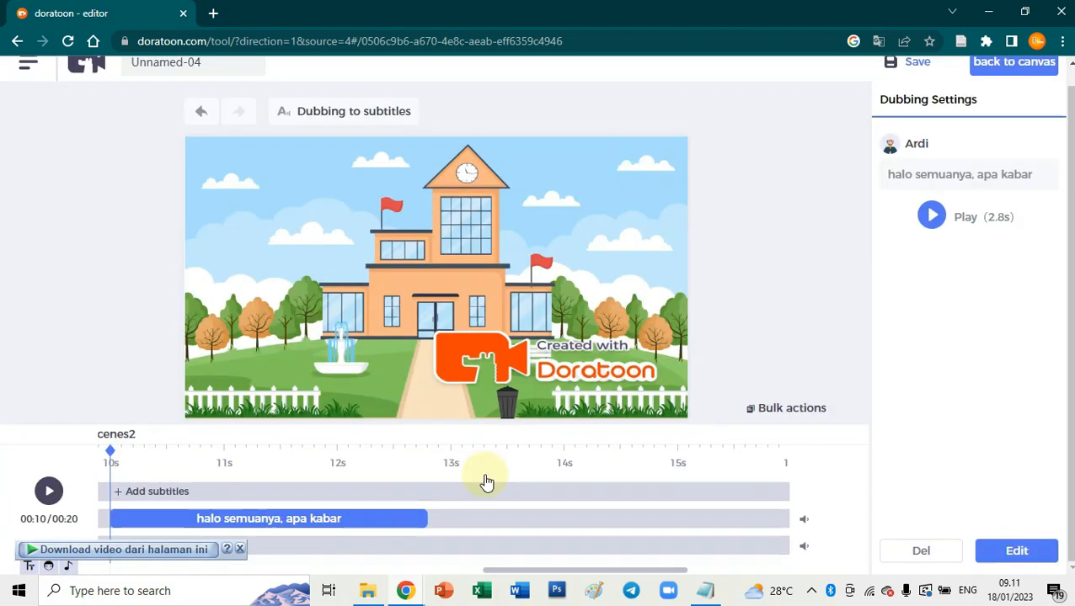
{"action": "left_click", "coordinate": [49, 492]}
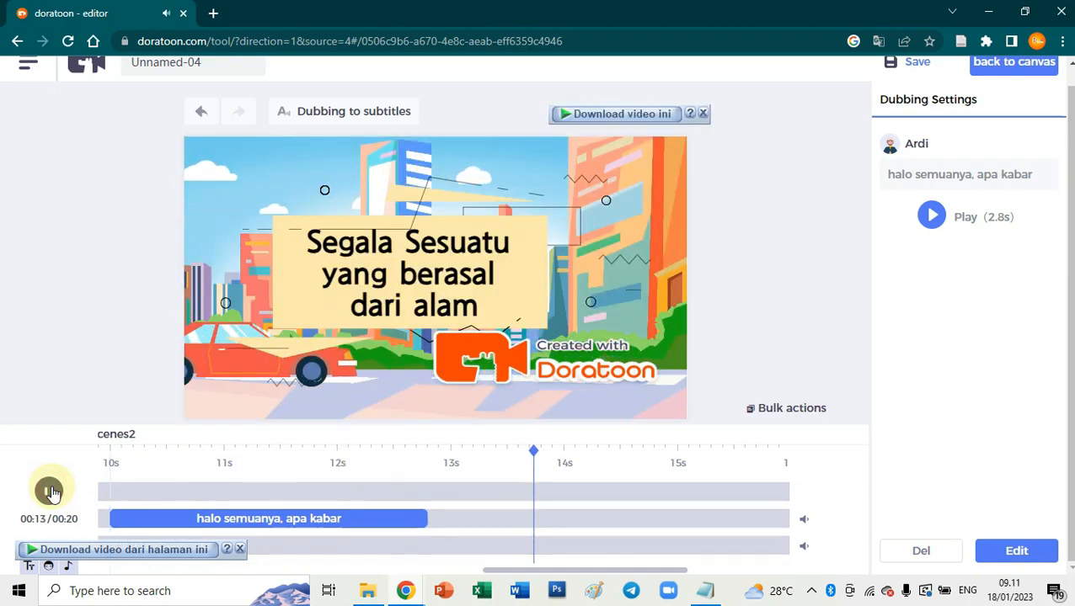
{"action": "left_click", "coordinate": [50, 492]}
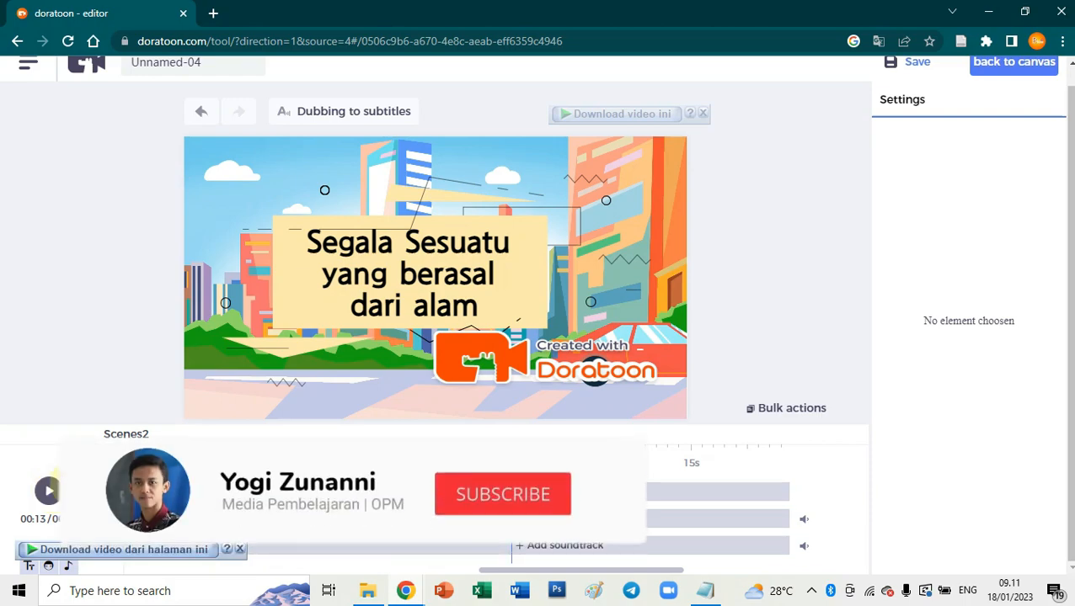
Step: Allow microphone access and record a voice dubbing of about 7 seconds over the second scene
{"action": "left_click", "coordinate": [539, 545]}
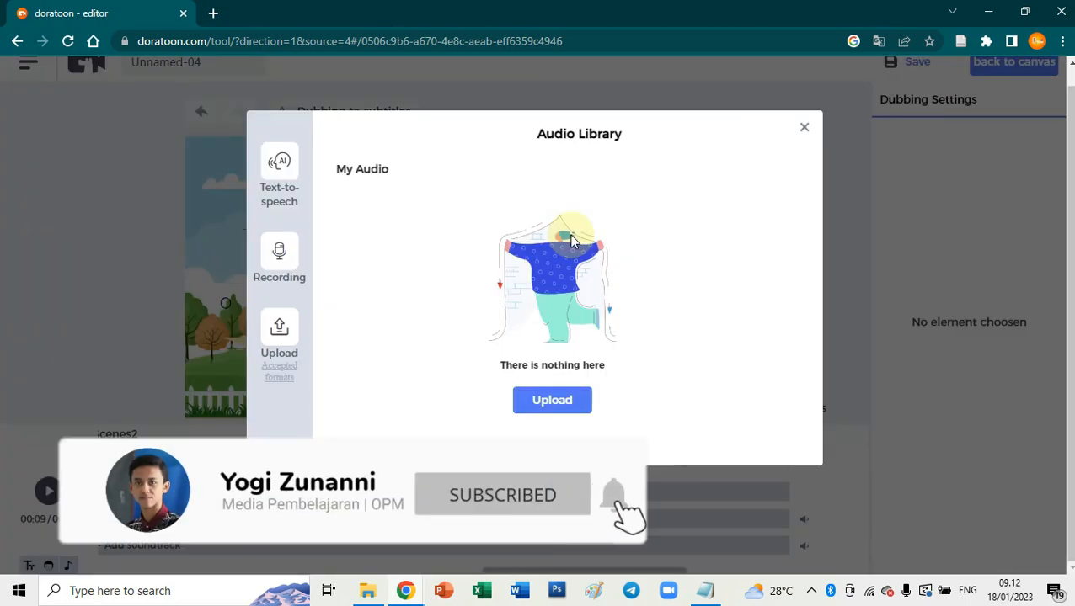
{"action": "left_click", "coordinate": [282, 261]}
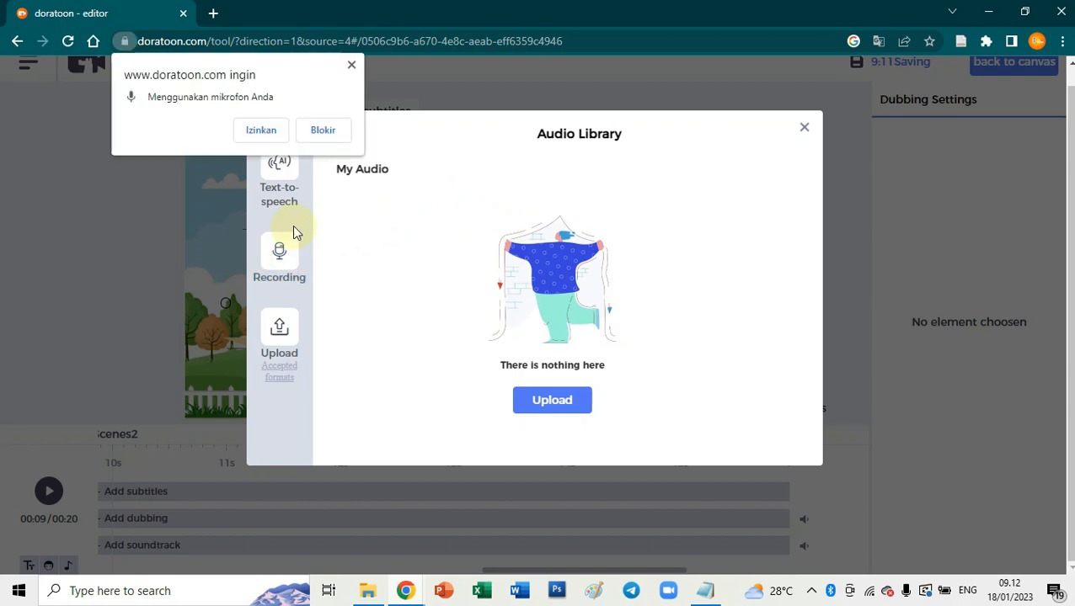
{"action": "left_click", "coordinate": [255, 132]}
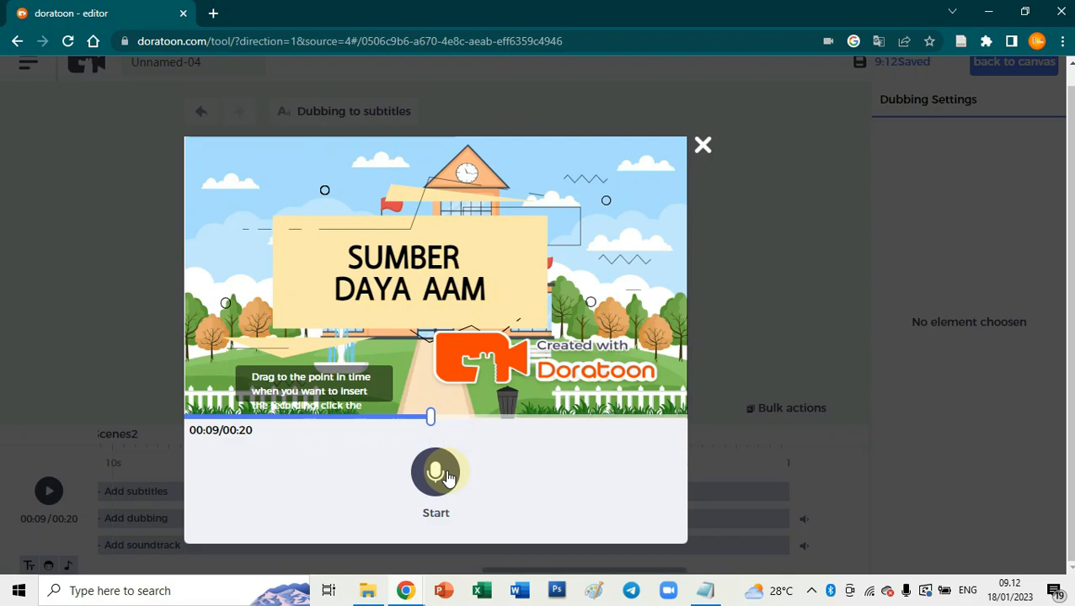
{"action": "left_click", "coordinate": [445, 477]}
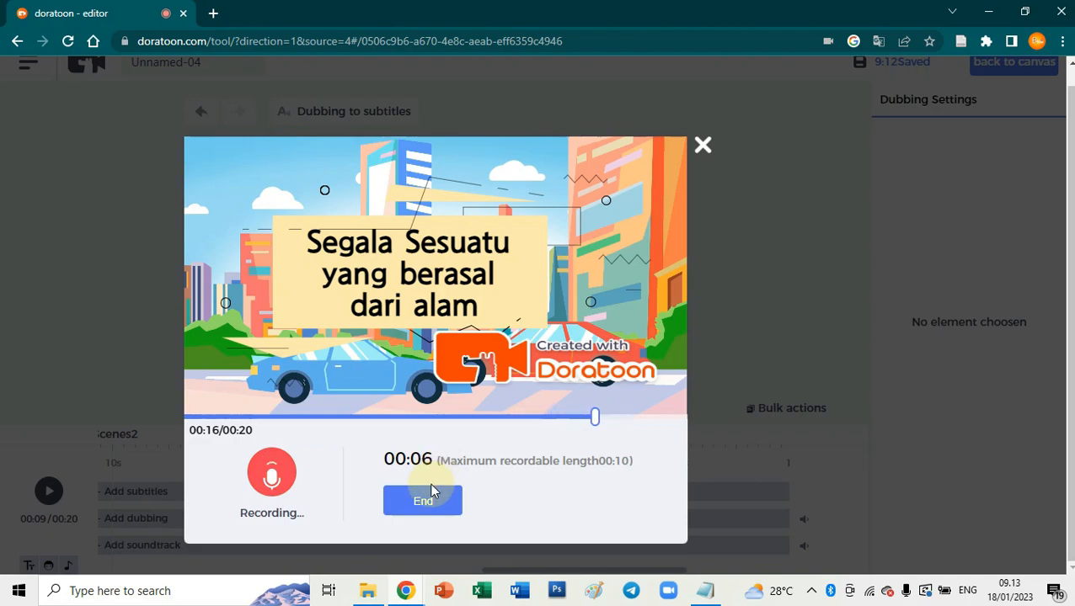
{"action": "left_click", "coordinate": [424, 501]}
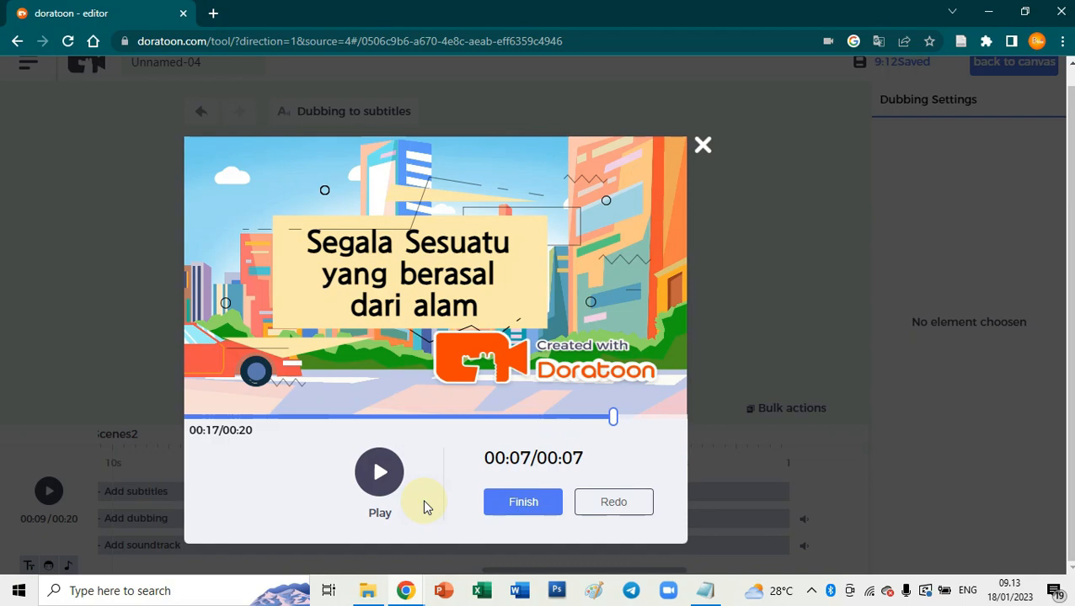
Step: Finish the voice recording and save it under the name "judul"
{"action": "left_click", "coordinate": [529, 508]}
{"action": "left_click", "coordinate": [500, 305]}
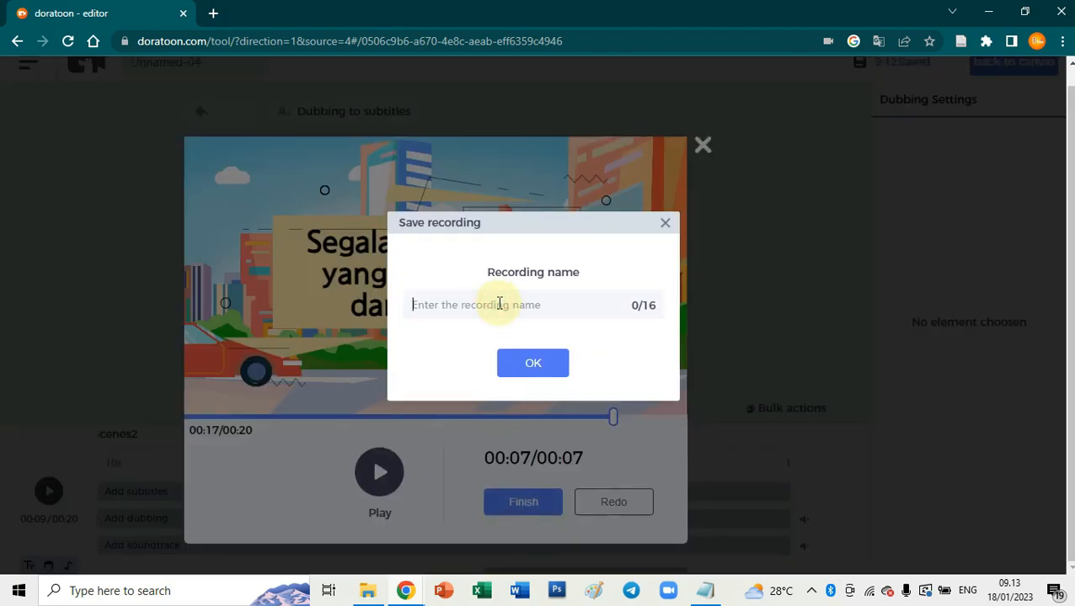
{"action": "type", "text": "judul"}
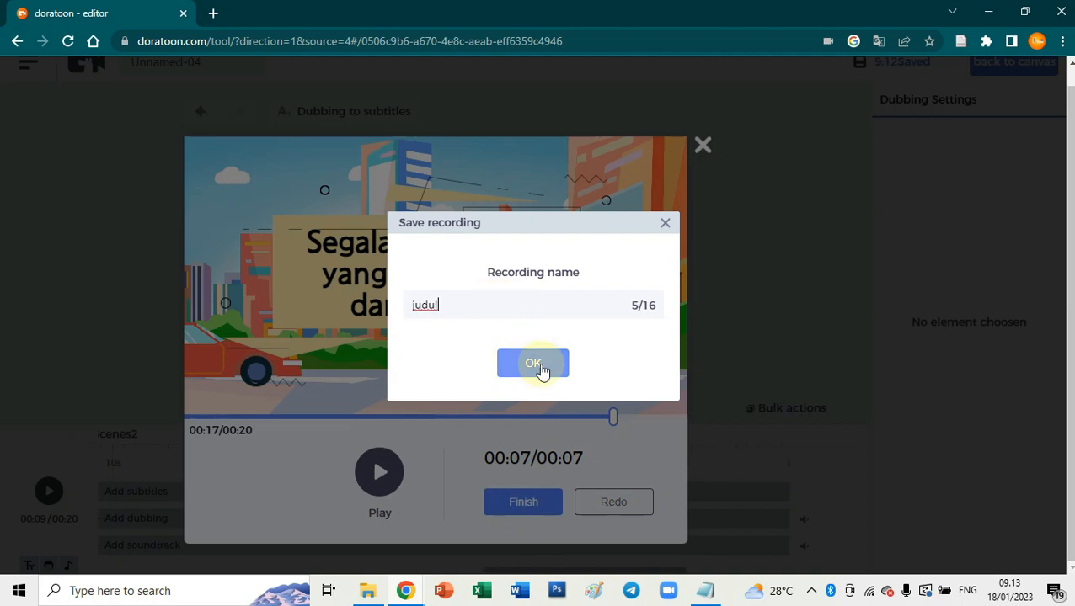
{"action": "left_click", "coordinate": [540, 367]}
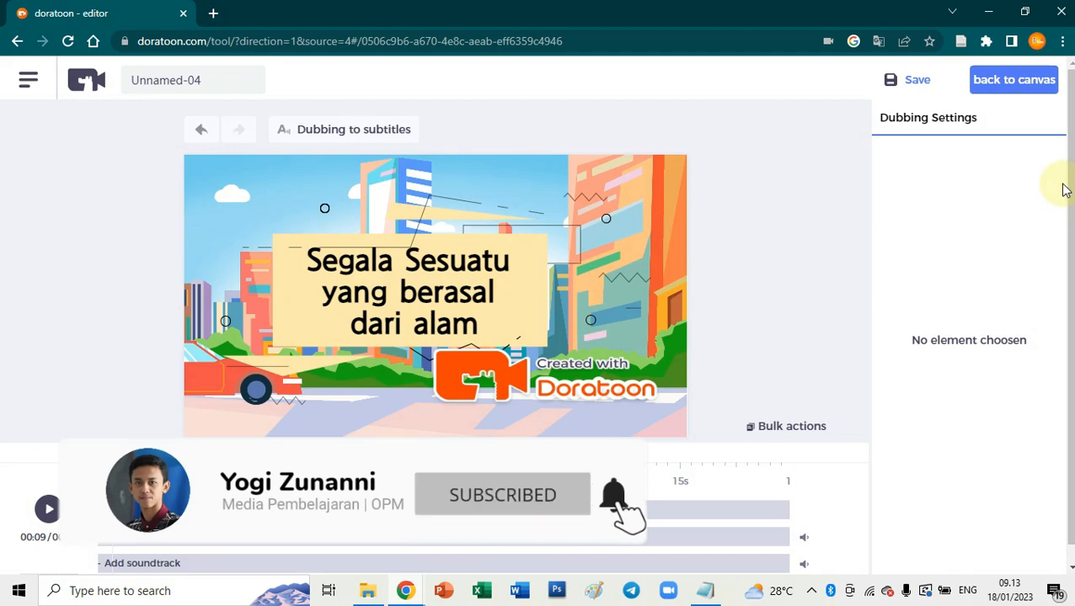
Step: Return to the canvas and add the business character "Man with glasses" in the Explain action to the second scene
{"action": "left_click", "coordinate": [1007, 81]}
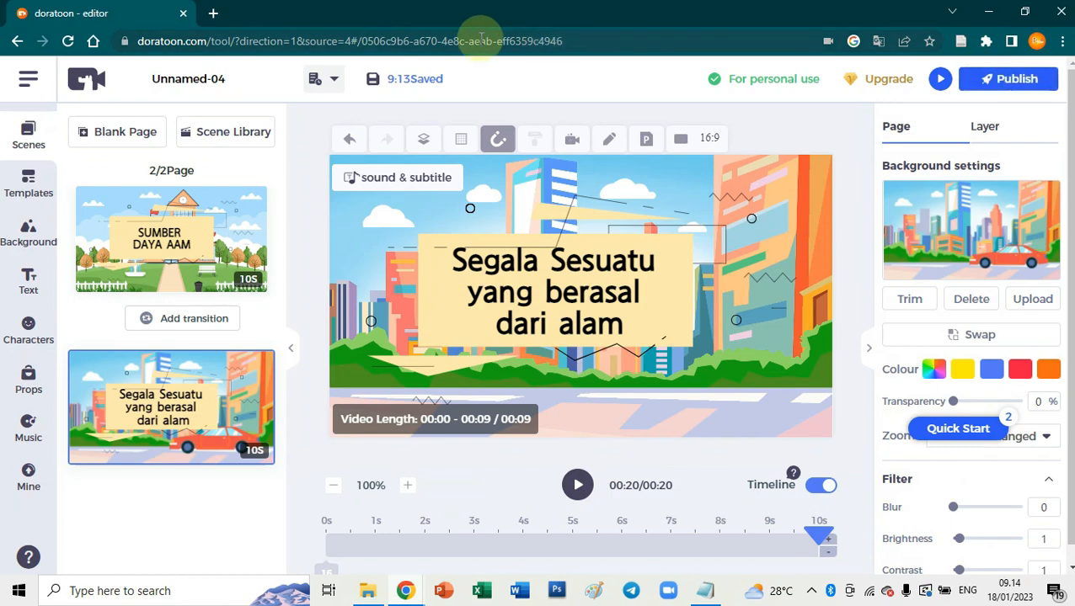
{"action": "left_click", "coordinate": [40, 342]}
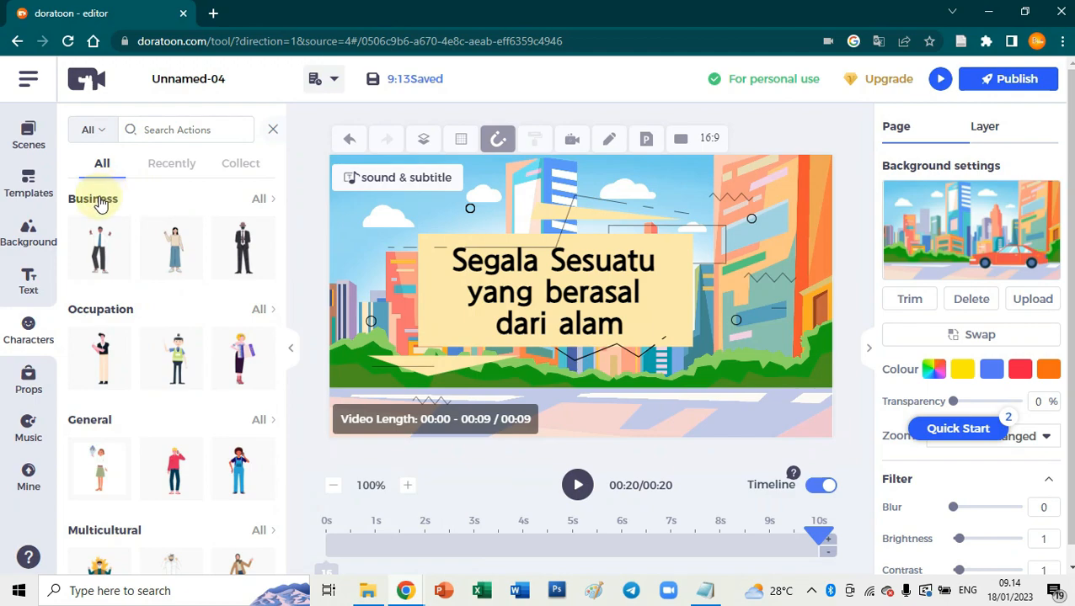
{"action": "left_click", "coordinate": [264, 206]}
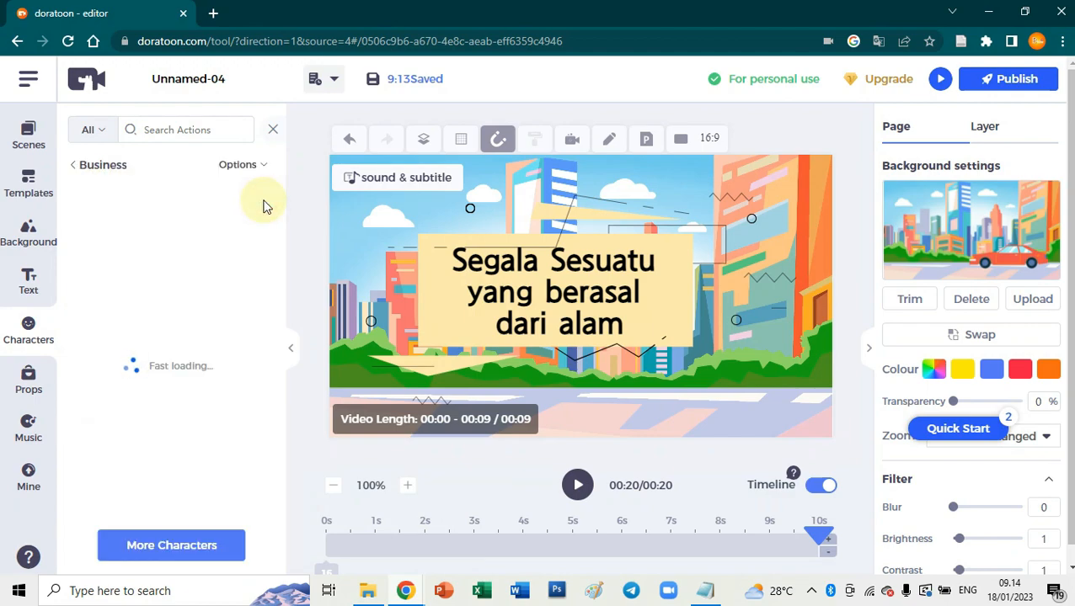
{"action": "scroll", "coordinate": [493, 78], "scroll_direction": "down", "scroll_amount": 1}
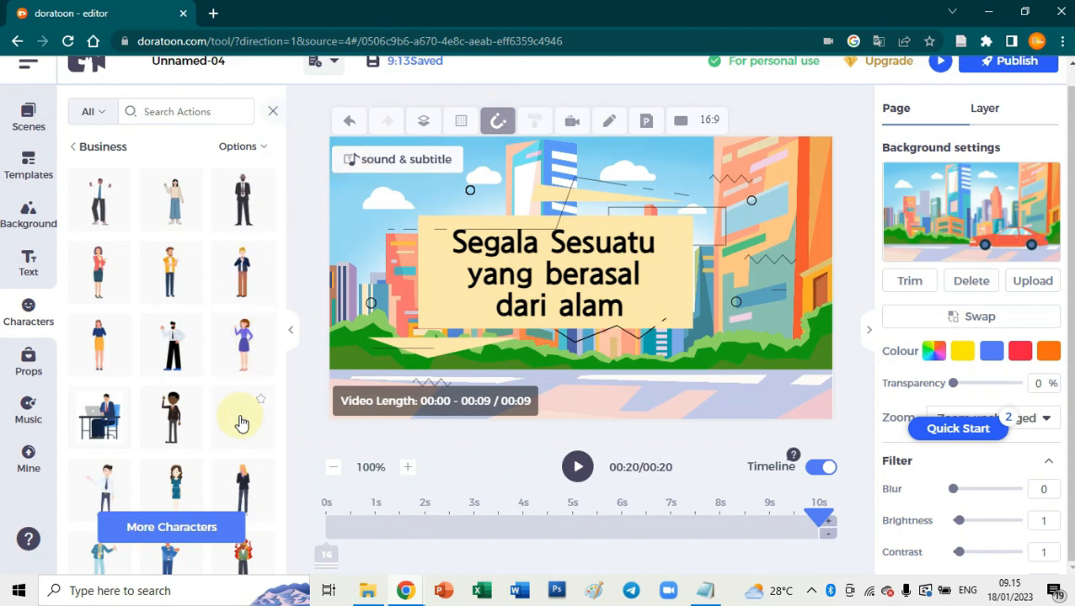
{"action": "mouse_move", "coordinate": [241, 423]}
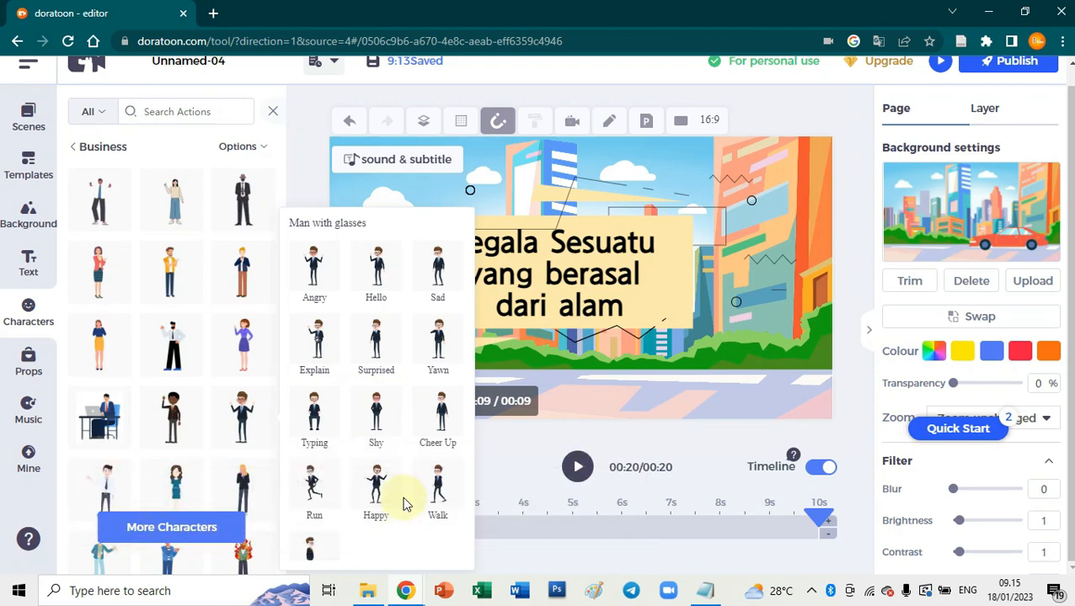
{"action": "left_click", "coordinate": [314, 347]}
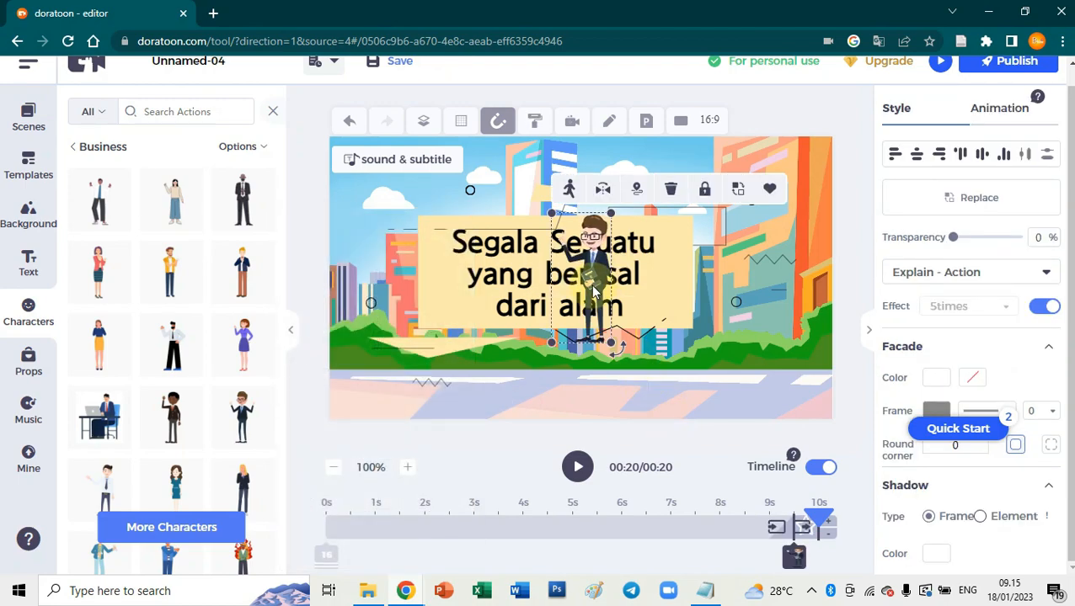
Step: Place the character beside the banner's left edge, flip him to face the text and enlarge him to stand on the road
{"action": "left_click_drag", "start_coordinate": [594, 291], "coordinate": [389, 323]}
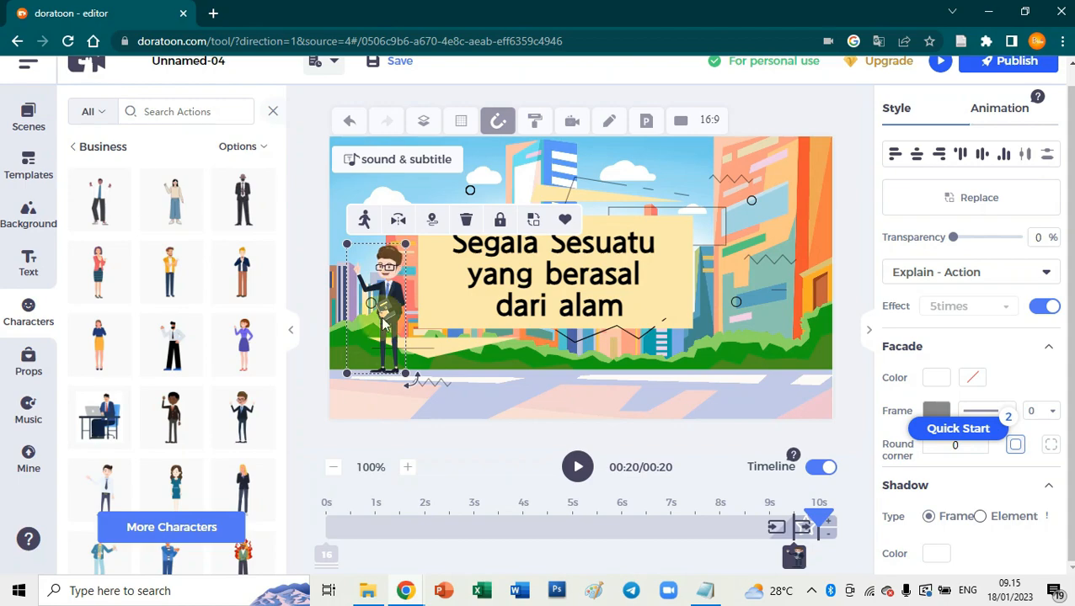
{"action": "left_click", "coordinate": [398, 221]}
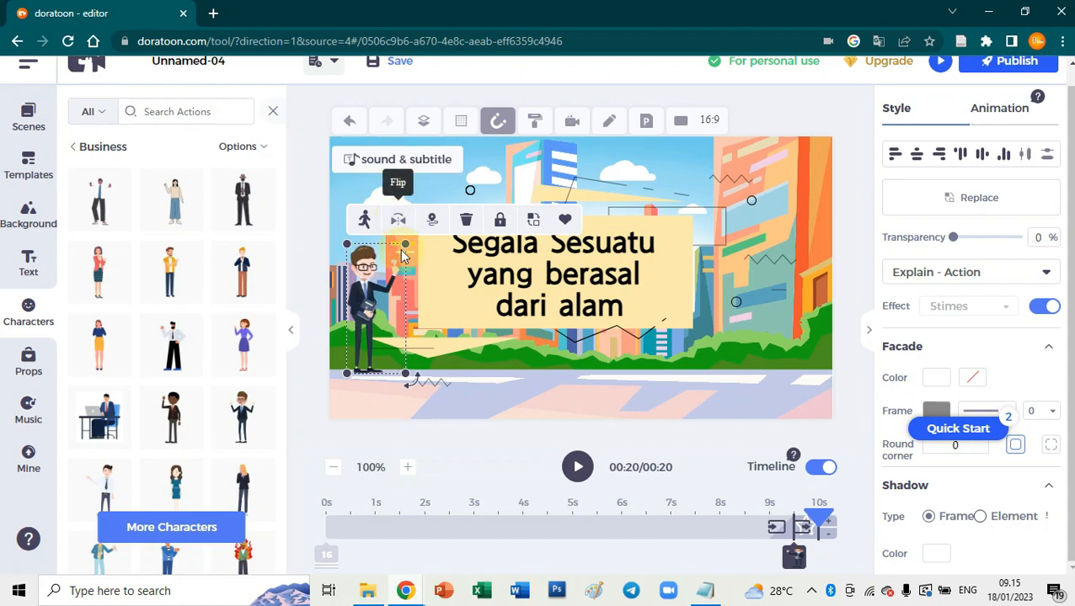
{"action": "left_click_drag", "start_coordinate": [405, 245], "coordinate": [430, 197]}
{"action": "left_click_drag", "start_coordinate": [405, 304], "coordinate": [406, 308]}
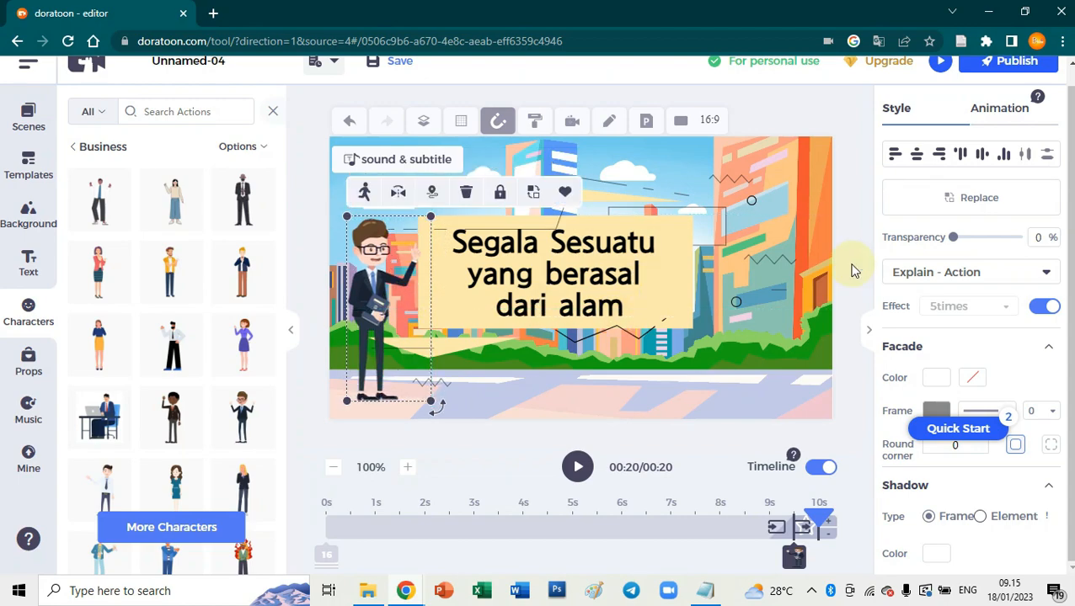
{"action": "left_click", "coordinate": [850, 267]}
Step: Look through the actions available for the man with glasses in the second scene
{"action": "left_click", "coordinate": [387, 288]}
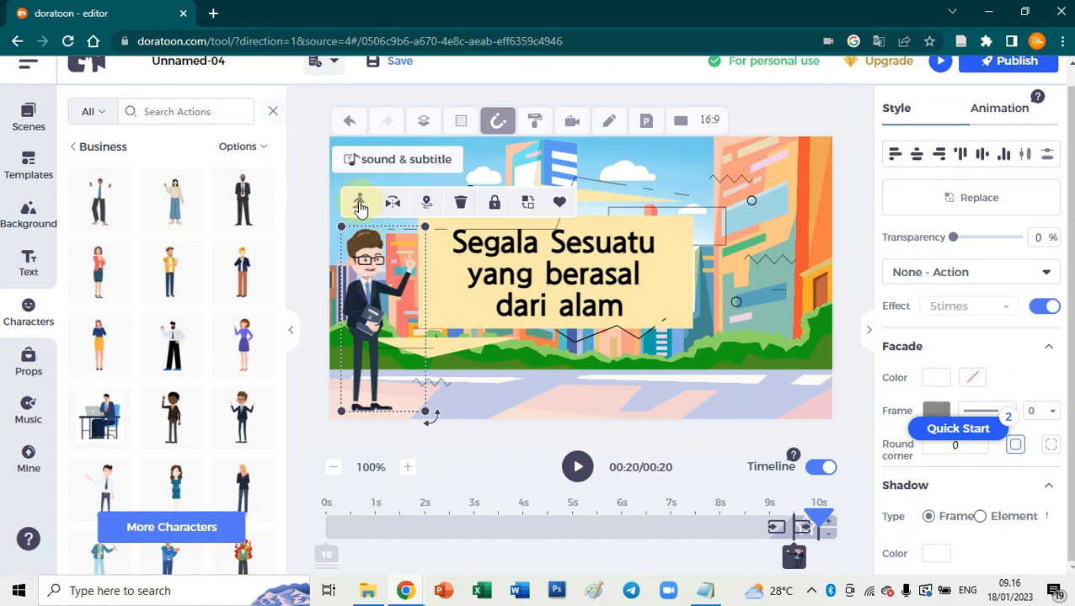
{"action": "left_click", "coordinate": [360, 207]}
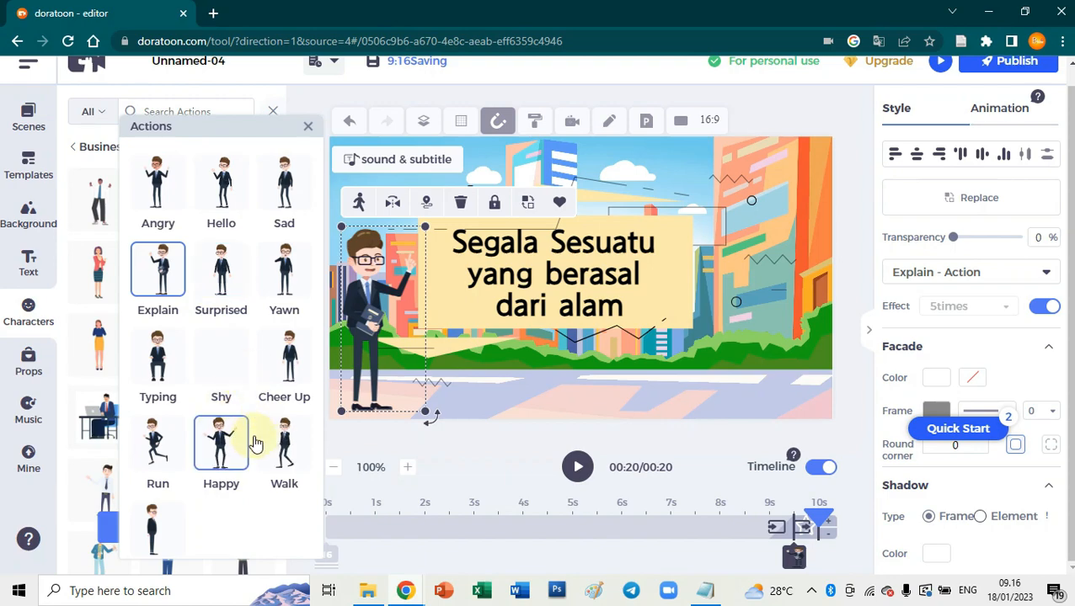
{"action": "left_click", "coordinate": [521, 442]}
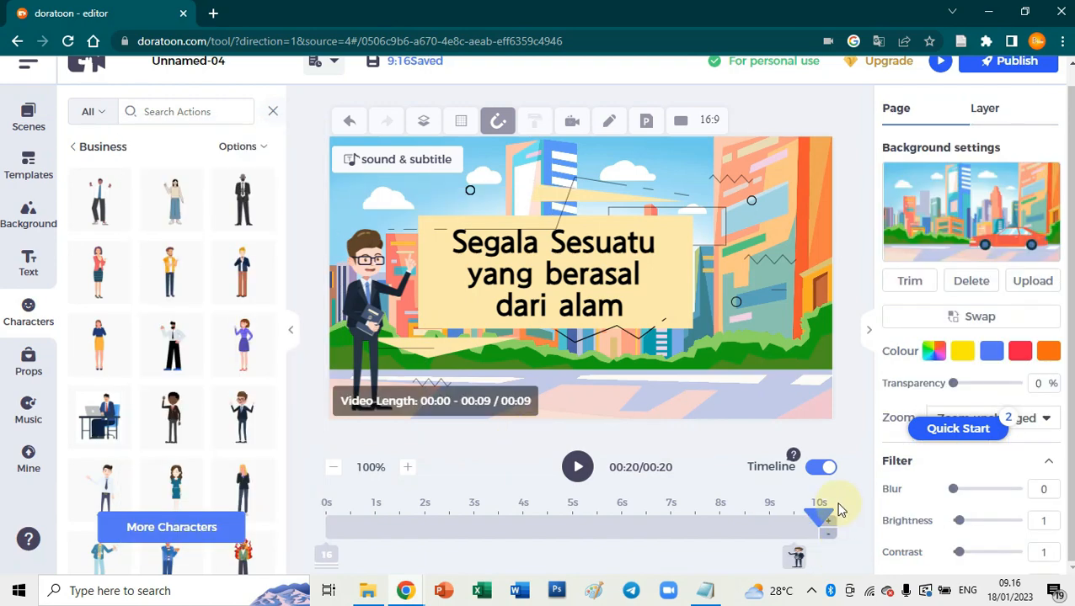
Step: Move the man's appearance on the timeline to about 0.5 s and play the second scene from its beginning
{"action": "left_click_drag", "start_coordinate": [651, 520], "coordinate": [352, 522]}
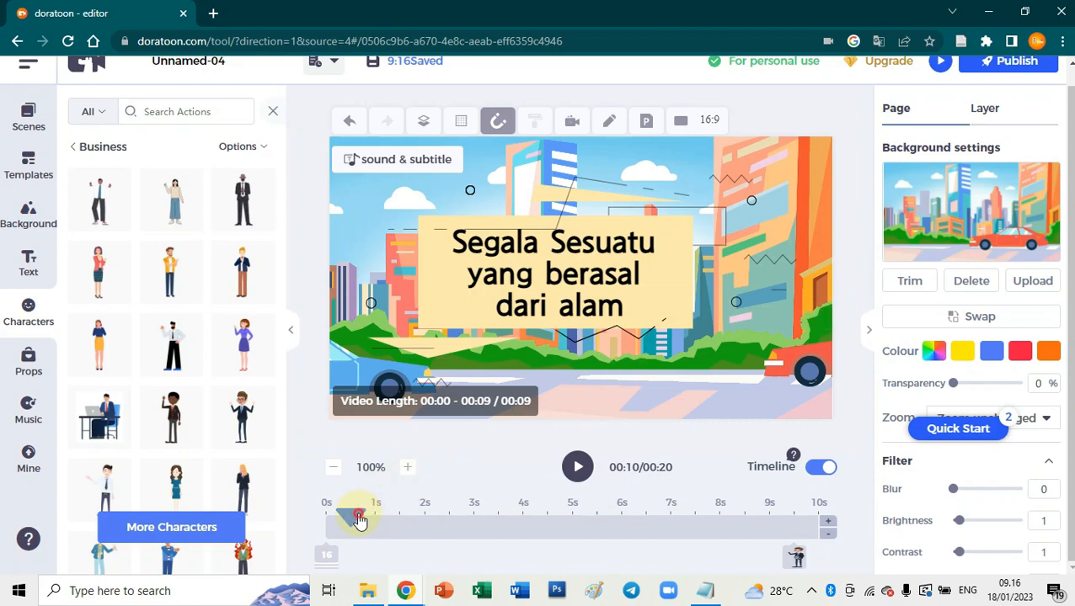
{"action": "left_click_drag", "start_coordinate": [358, 515], "coordinate": [348, 521]}
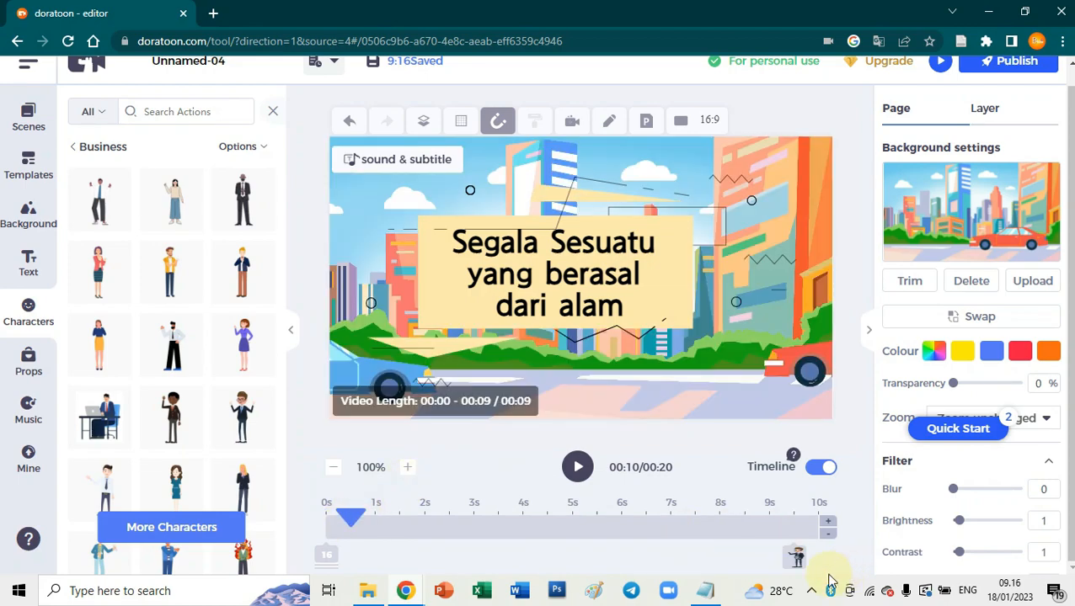
{"action": "mouse_move", "coordinate": [797, 563]}
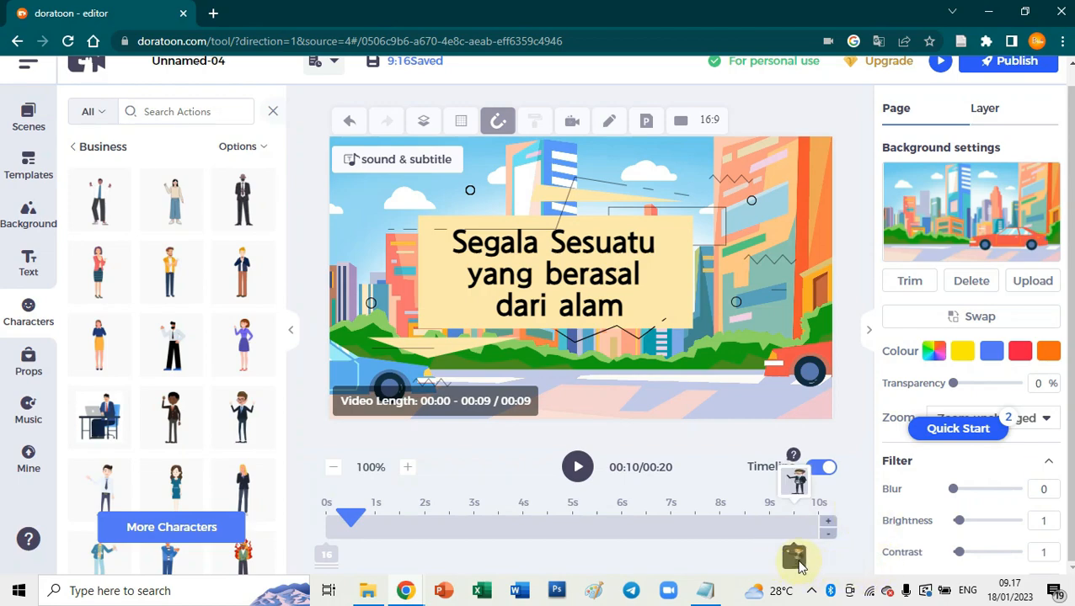
{"action": "mouse_move", "coordinate": [792, 563]}
{"action": "left_mouse_down"}
{"action": "mouse_move", "coordinate": [480, 573]}
{"action": "mouse_move", "coordinate": [342, 556]}
{"action": "left_mouse_up"}
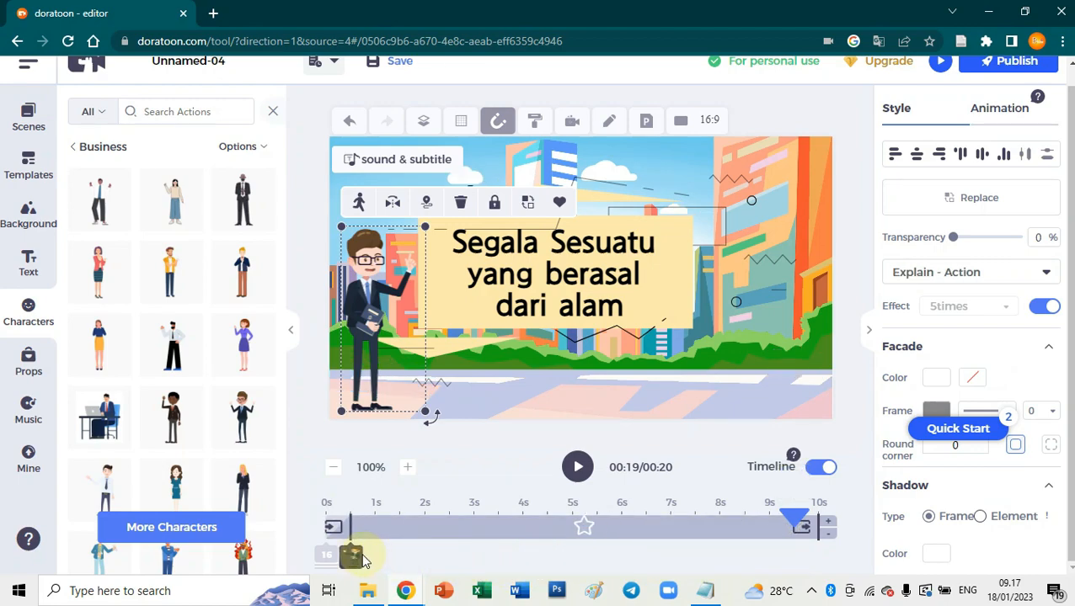
{"action": "left_click_drag", "start_coordinate": [799, 519], "coordinate": [321, 526]}
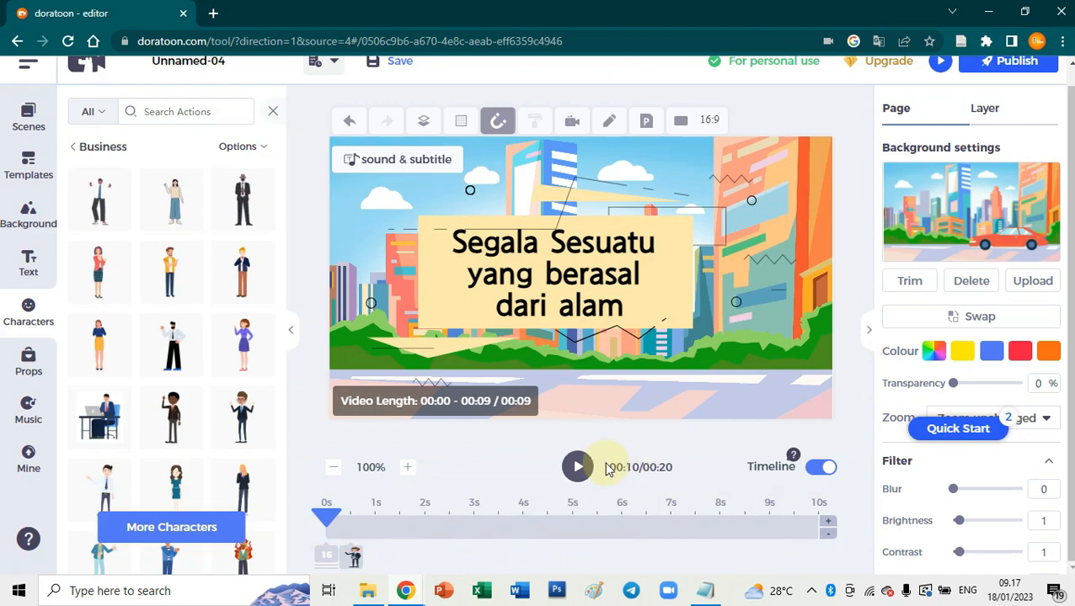
{"action": "left_click", "coordinate": [577, 469]}
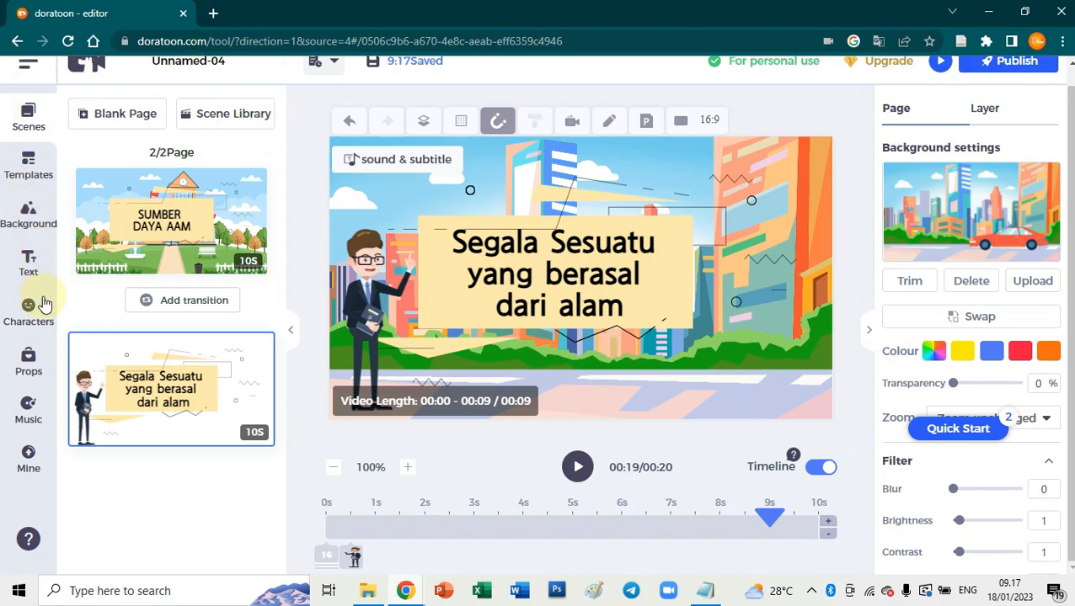
Step: Add the Business Communication prop of people around a grey desk and shrink it into the second scene's lower-right corner
{"action": "left_click", "coordinate": [30, 364]}
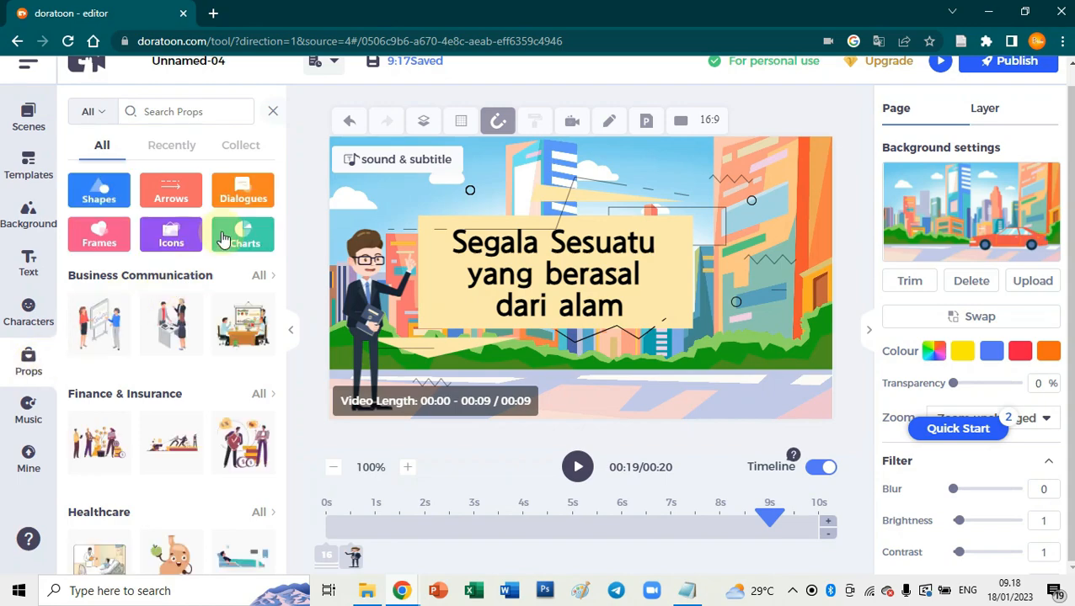
{"action": "left_click", "coordinate": [259, 276]}
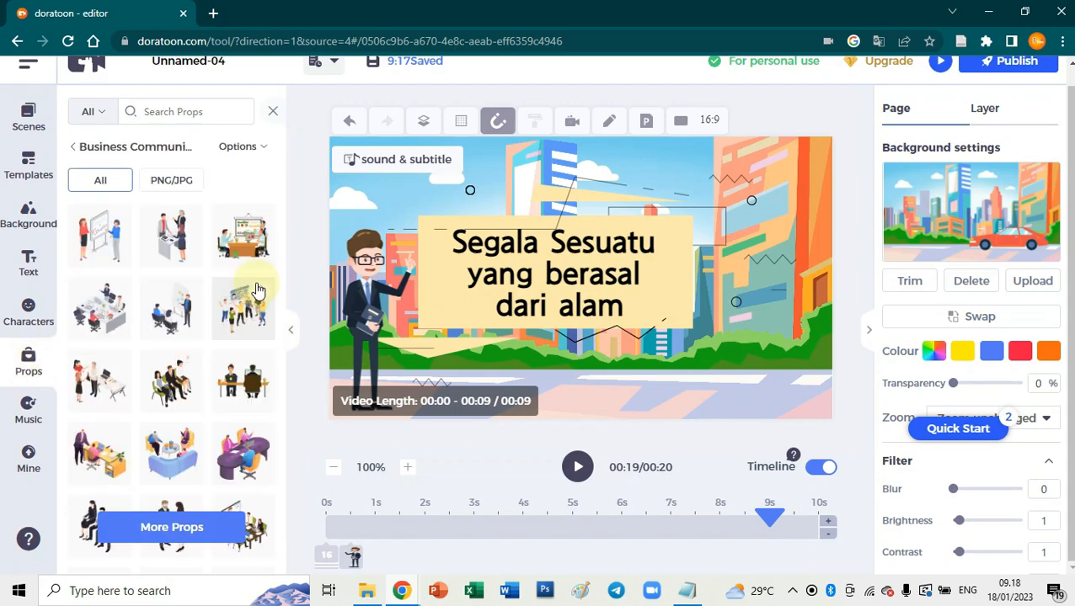
{"action": "left_click", "coordinate": [172, 253]}
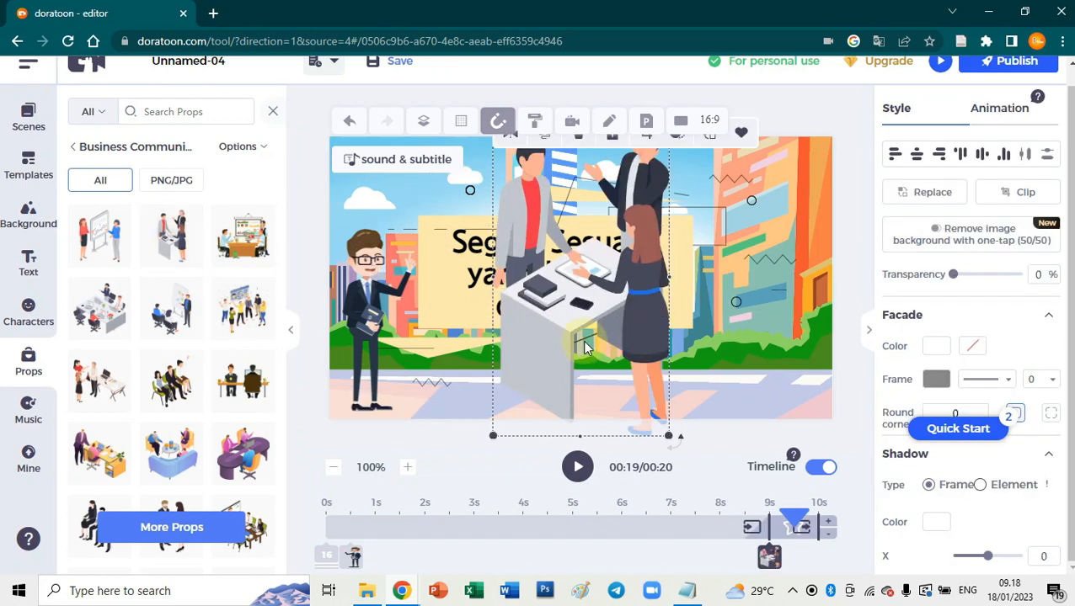
{"action": "left_click_drag", "start_coordinate": [588, 347], "coordinate": [671, 322]}
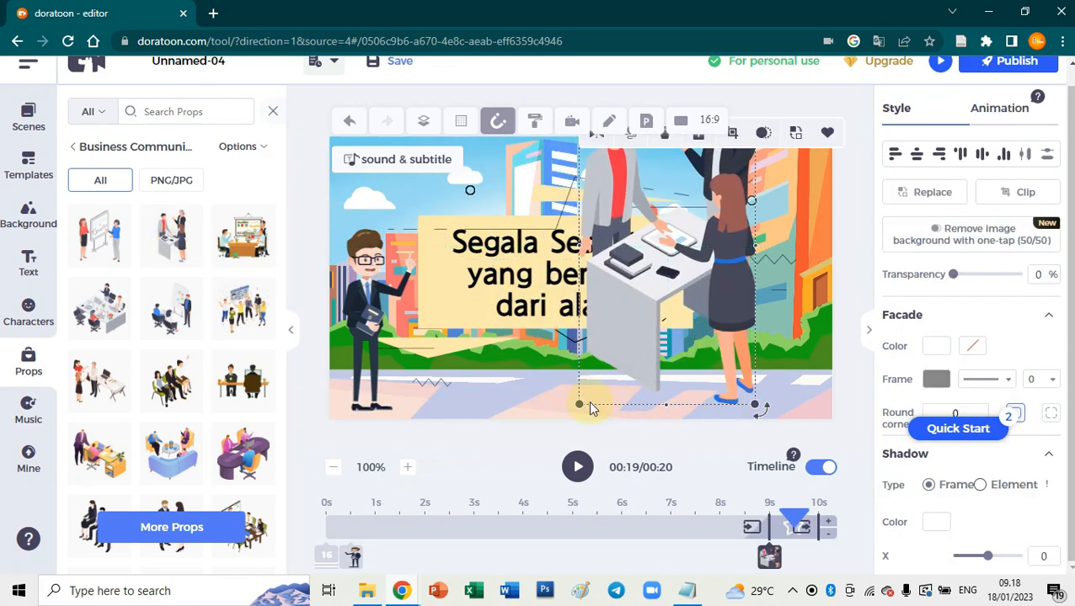
{"action": "left_click_drag", "start_coordinate": [578, 406], "coordinate": [766, 361]}
{"action": "left_click", "coordinate": [300, 118]}
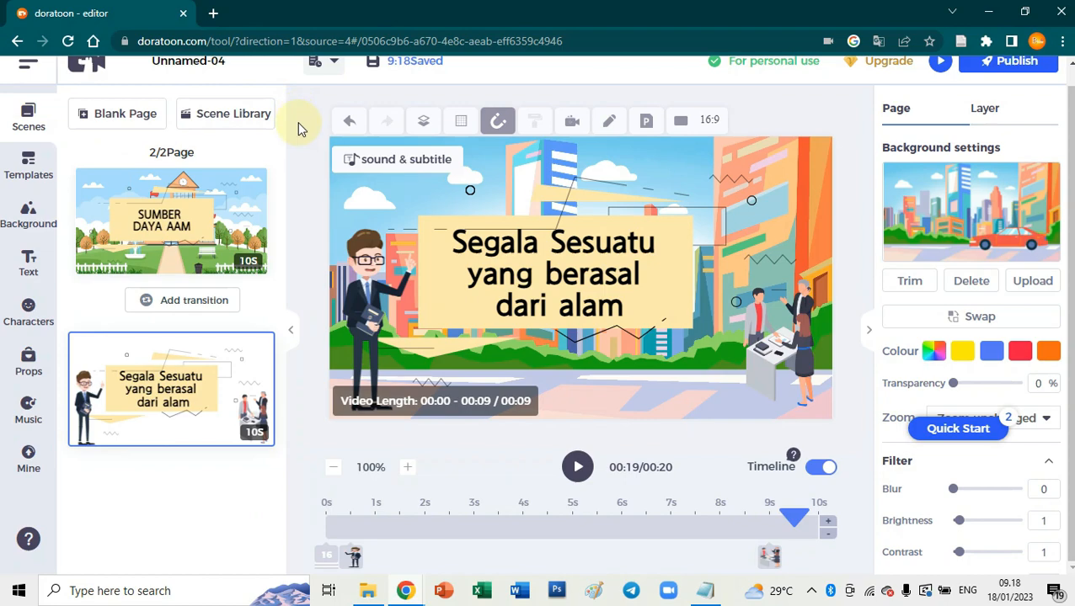
Step: Look through the music library for tracks and their duration options
{"action": "left_click", "coordinate": [35, 417]}
{"action": "left_click", "coordinate": [126, 224]}
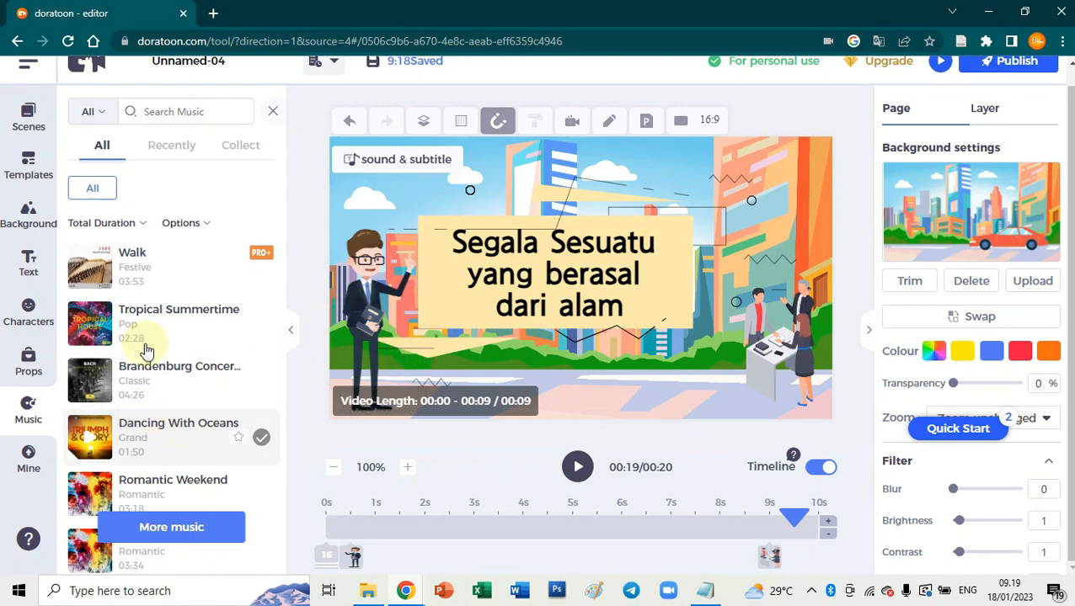
{"action": "left_click", "coordinate": [313, 255]}
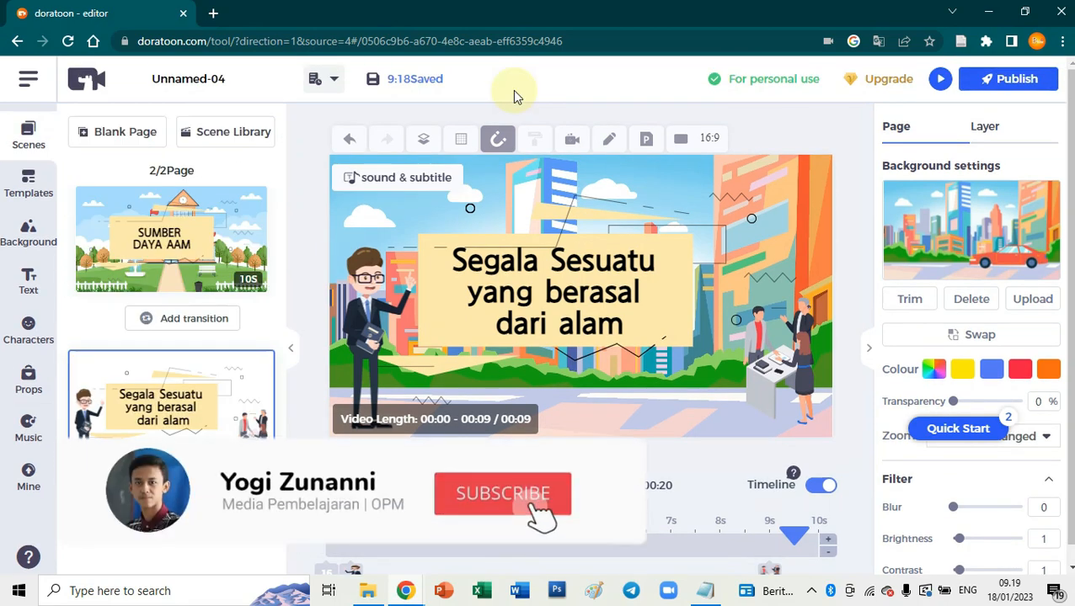
Step: Apply the stylized Hands transition between the two scenes and select the title scene
{"action": "left_click", "coordinate": [188, 318]}
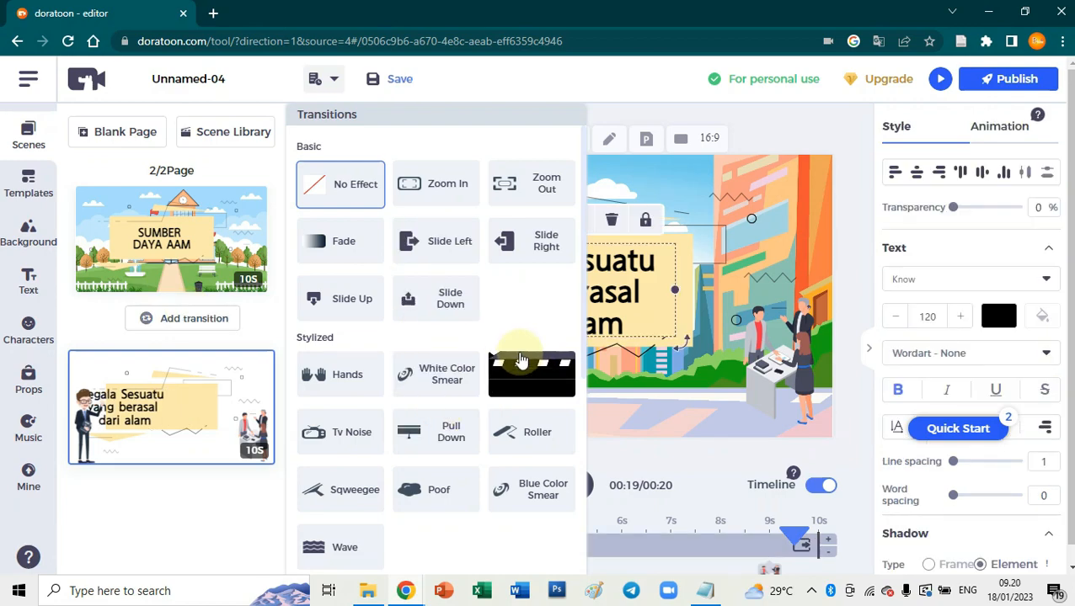
{"action": "left_click", "coordinate": [345, 387]}
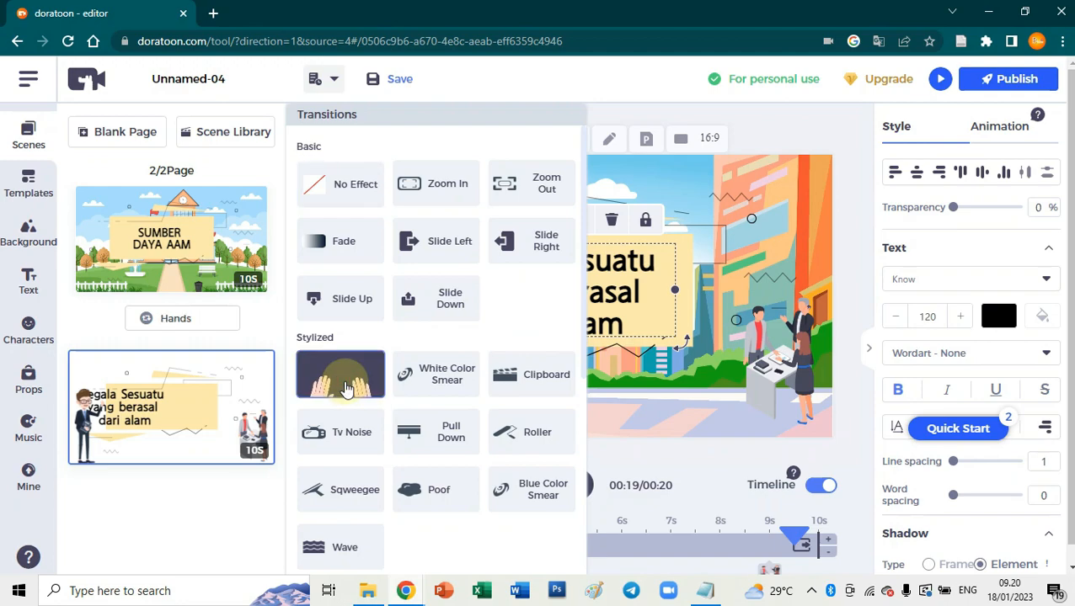
{"action": "left_click", "coordinate": [182, 234]}
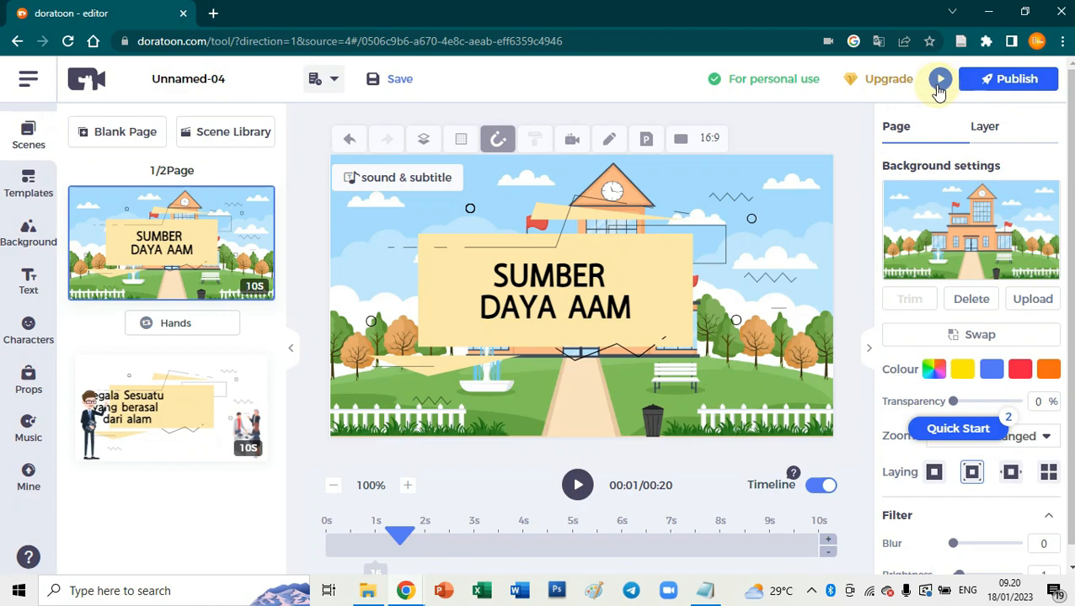
Step: Preview the full video, skipping ahead to check the transition into the second scene, and close the preview
{"action": "left_click", "coordinate": [940, 85]}
{"action": "left_click", "coordinate": [940, 80]}
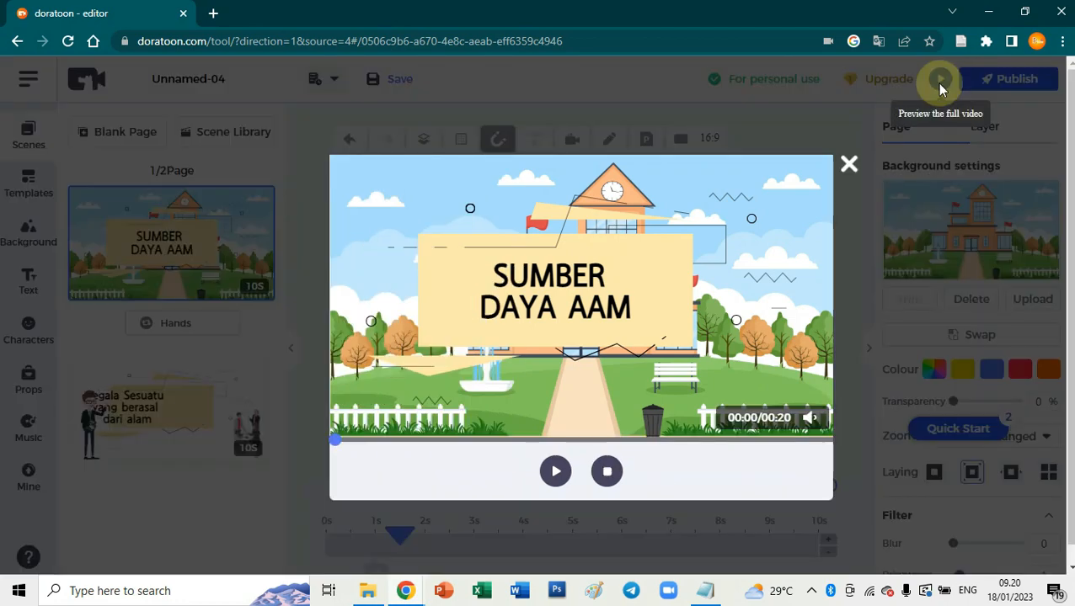
{"action": "left_click", "coordinate": [543, 439]}
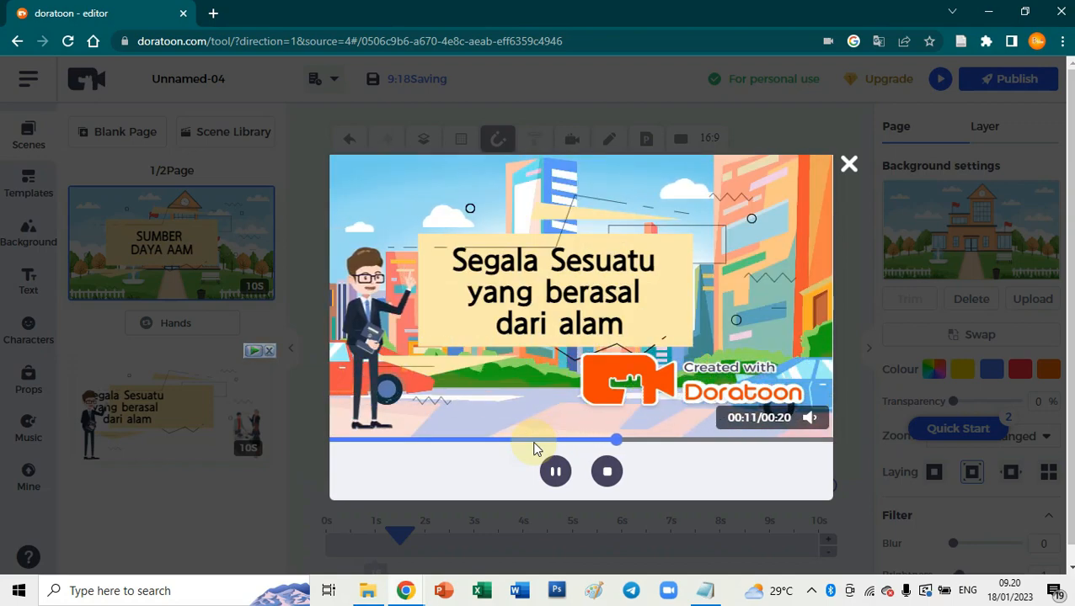
{"action": "left_click", "coordinate": [851, 168]}
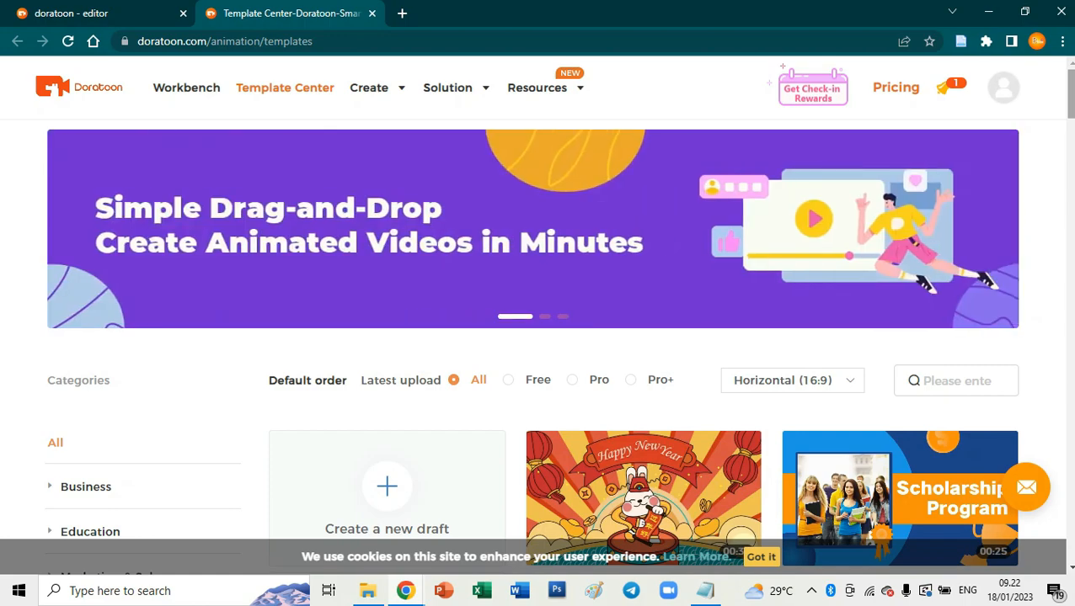
Step: Browse the Template Center and examine the templates in the Education category
{"action": "scroll", "coordinate": [537, 337], "scroll_direction": "down", "scroll_amount": 5}
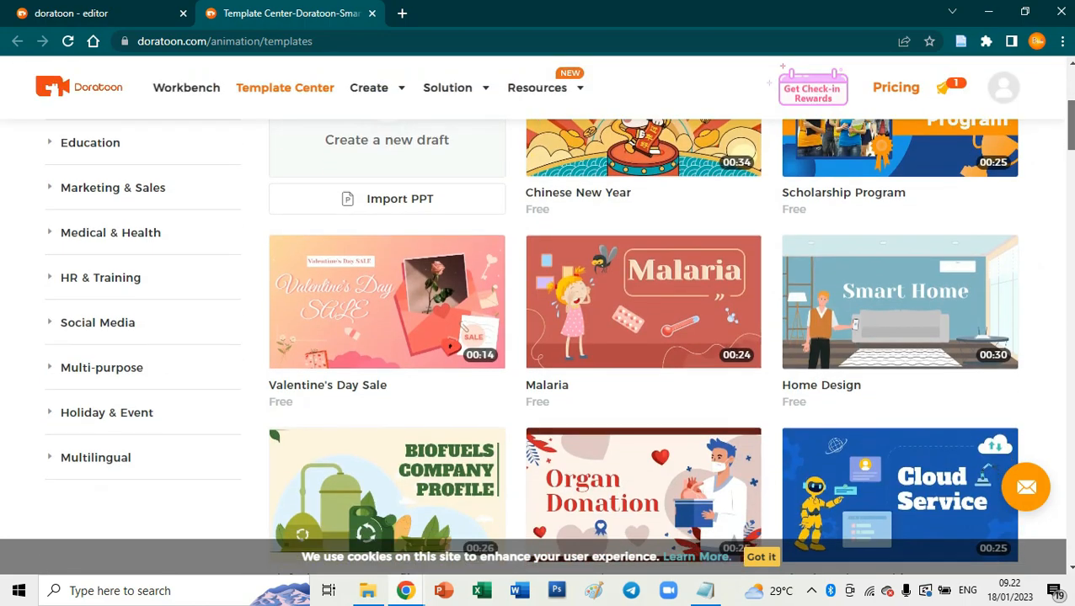
{"action": "mouse_move", "coordinate": [1071, 125]}
{"action": "left_mouse_down"}
{"action": "mouse_move", "coordinate": [1071, 85]}
{"action": "mouse_move", "coordinate": [1071, 128]}
{"action": "mouse_move", "coordinate": [1071, 92]}
{"action": "mouse_move", "coordinate": [1072, 104]}
{"action": "left_mouse_up"}
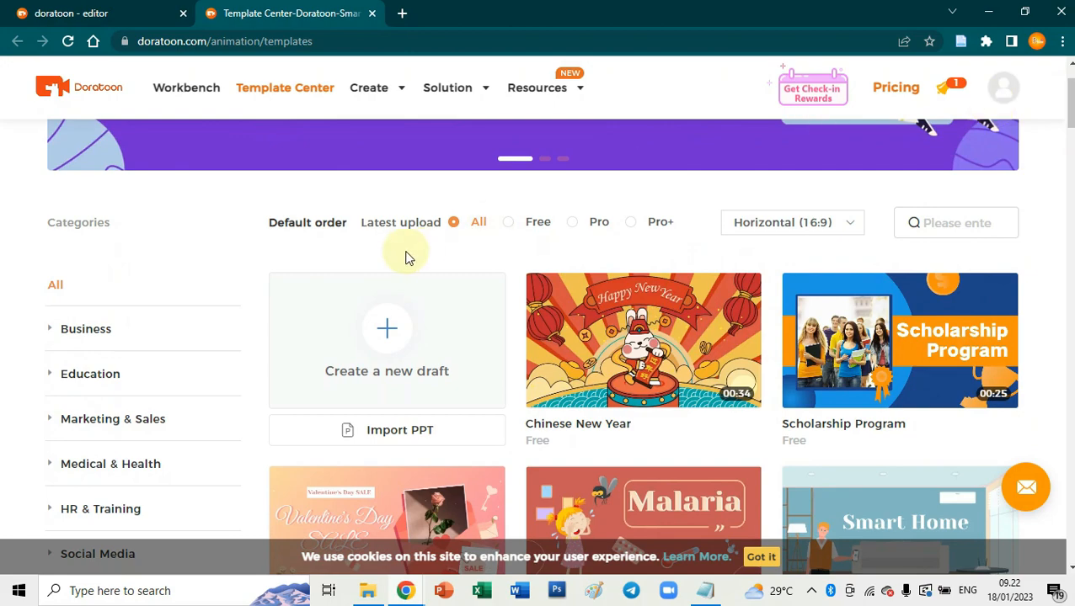
{"action": "left_click", "coordinate": [84, 375]}
{"action": "scroll", "coordinate": [84, 381], "scroll_direction": "down", "scroll_amount": 4}
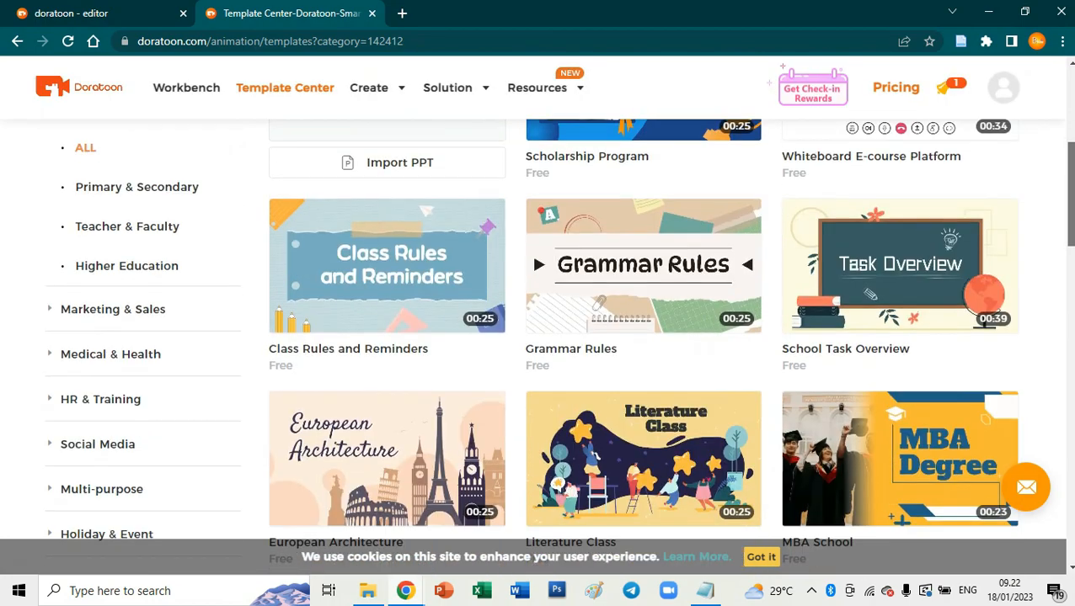
{"action": "scroll", "coordinate": [531, 169], "scroll_direction": "down", "scroll_amount": 1}
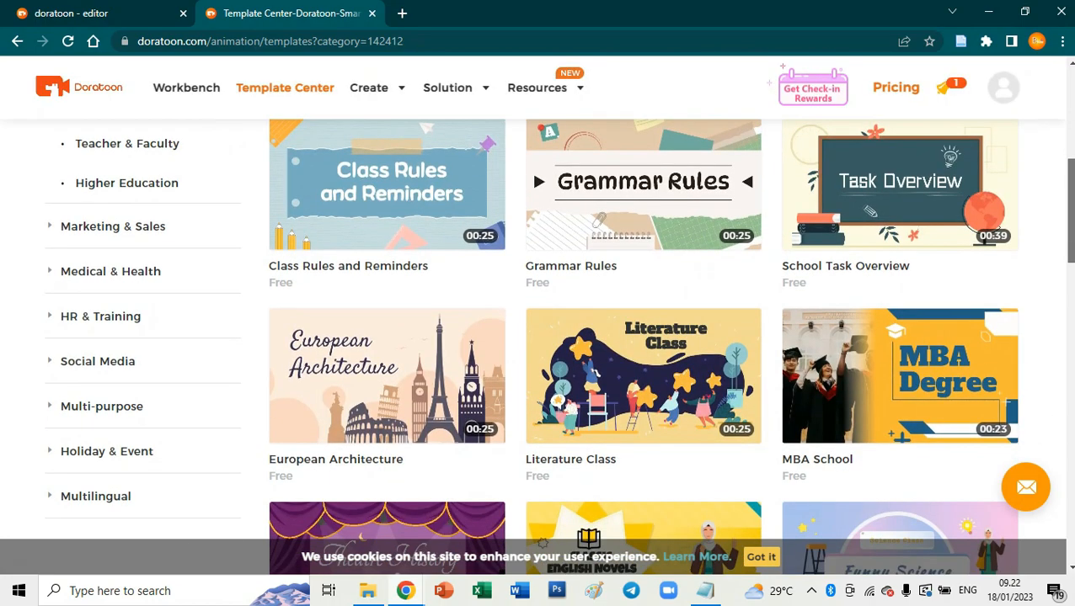
{"action": "scroll", "coordinate": [531, 168], "scroll_direction": "down", "scroll_amount": 2}
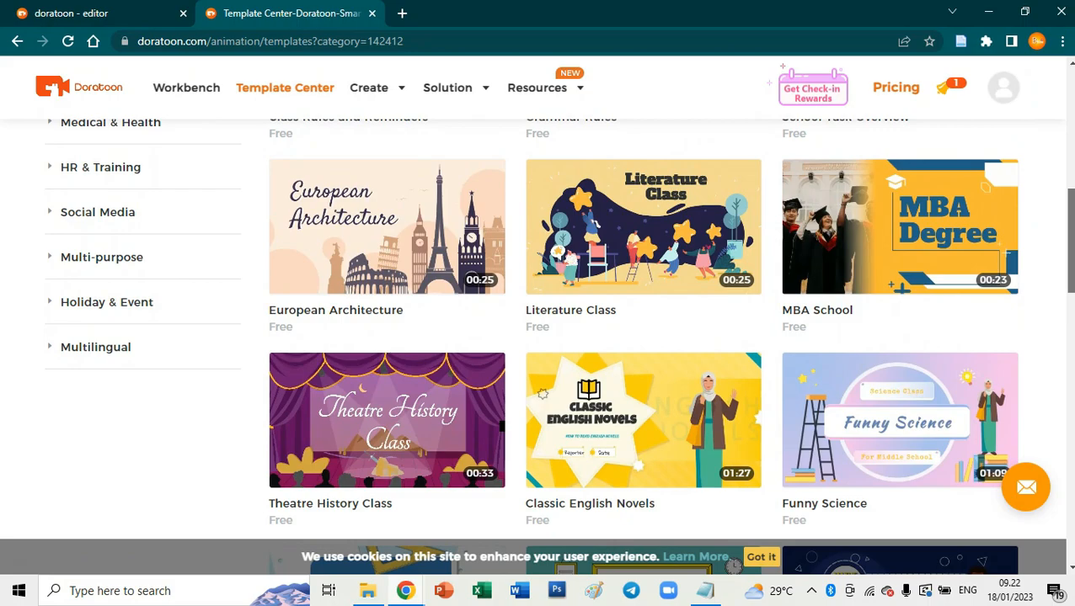
{"action": "scroll", "coordinate": [531, 346], "scroll_direction": "down", "scroll_amount": 5}
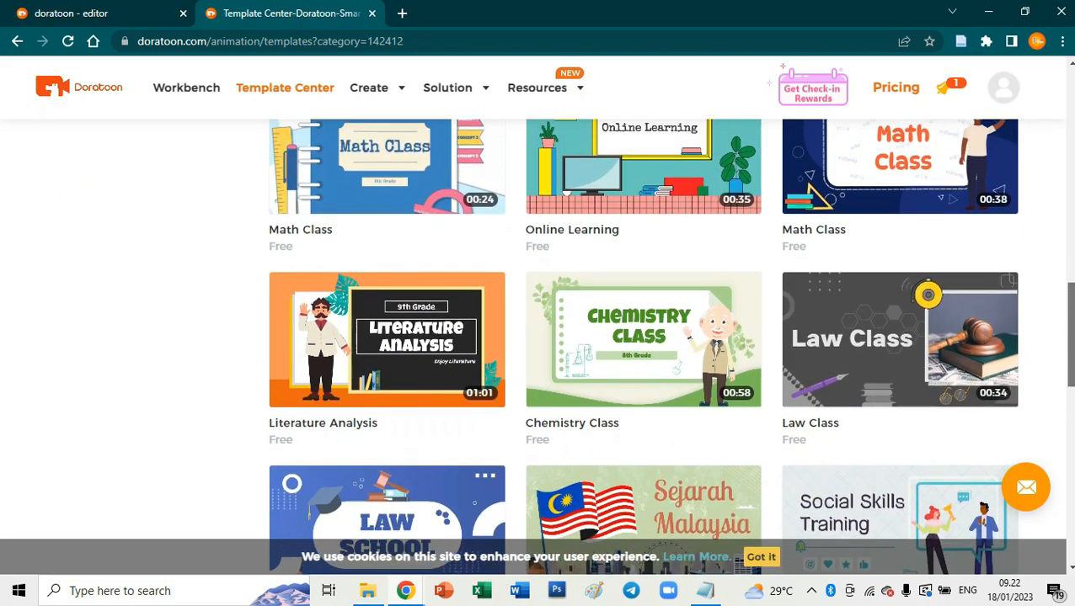
{"action": "scroll", "coordinate": [643, 347], "scroll_direction": "up", "scroll_amount": 3}
{"action": "scroll", "coordinate": [643, 346], "scroll_direction": "down", "scroll_amount": 4}
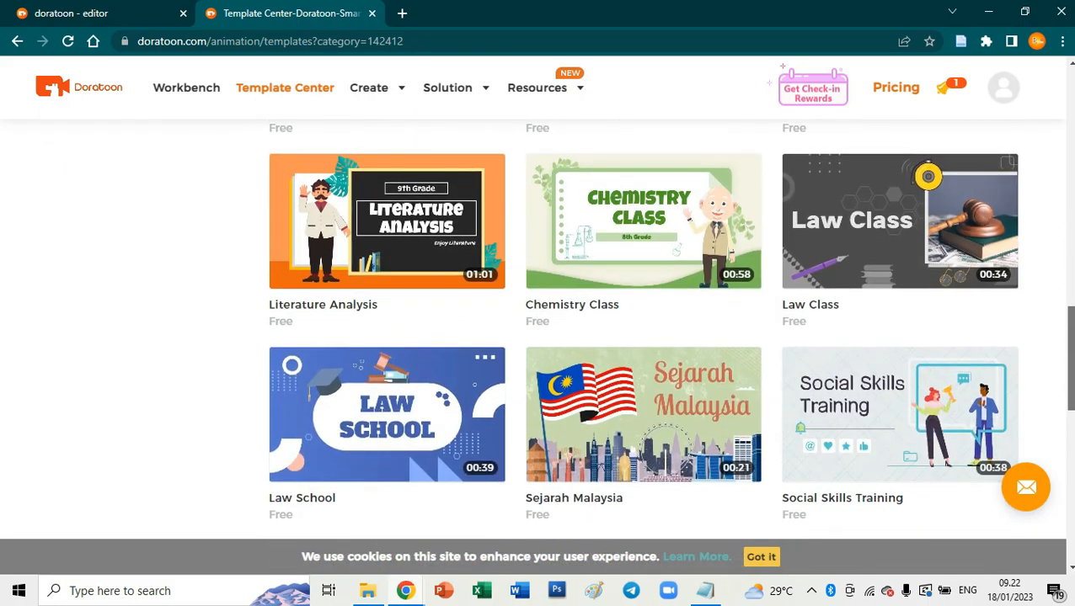
{"action": "scroll", "coordinate": [1049, 348], "scroll_direction": "up", "scroll_amount": 1}
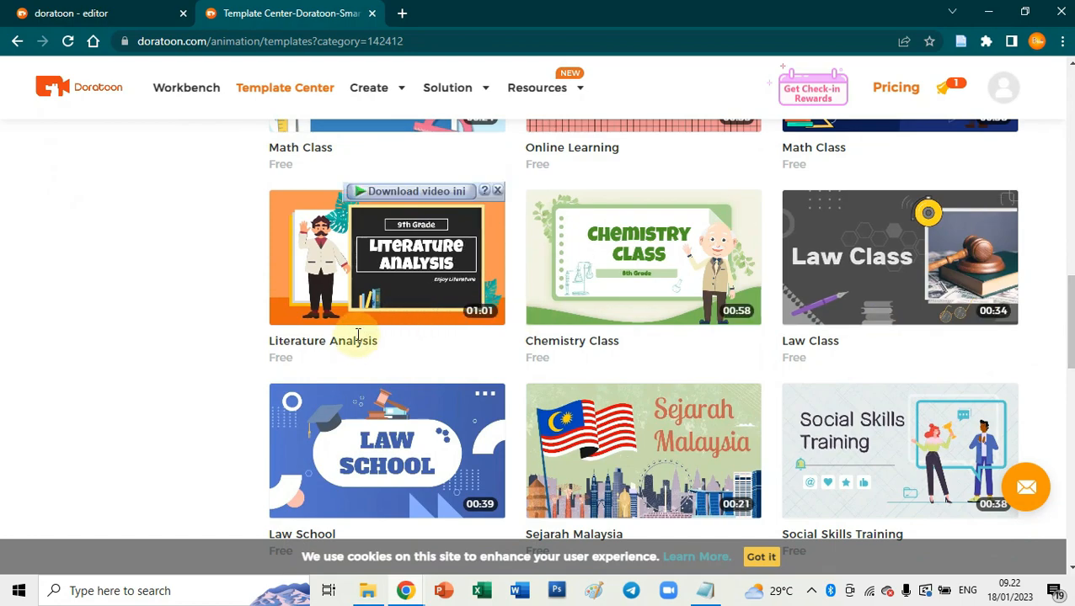
Step: Open the free "Literature Analysis" template's details and load it for editing
{"action": "mouse_move", "coordinate": [359, 313]}
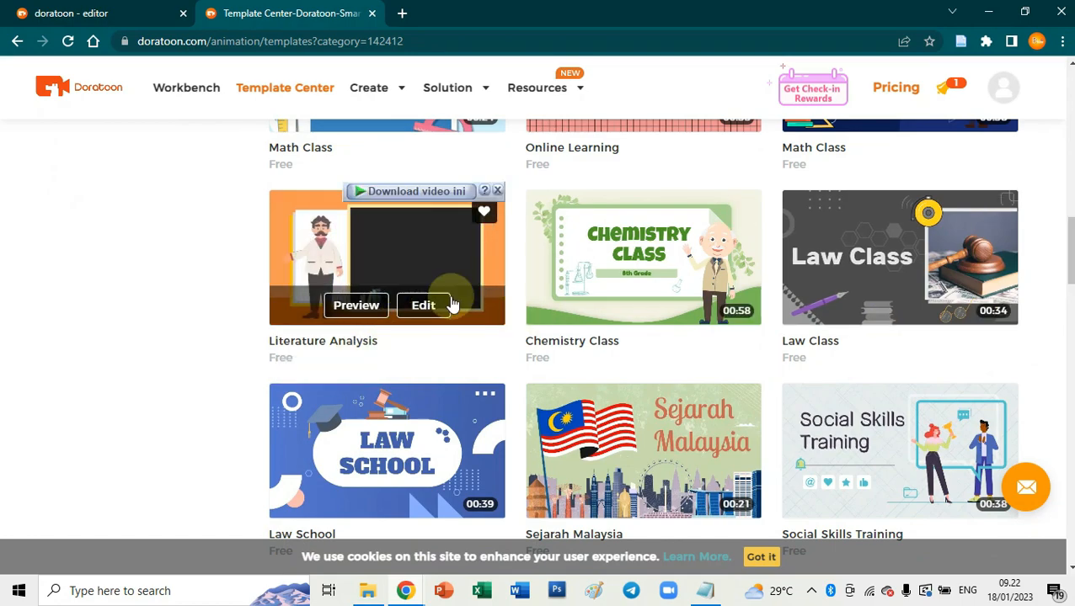
{"action": "left_click", "coordinate": [403, 242]}
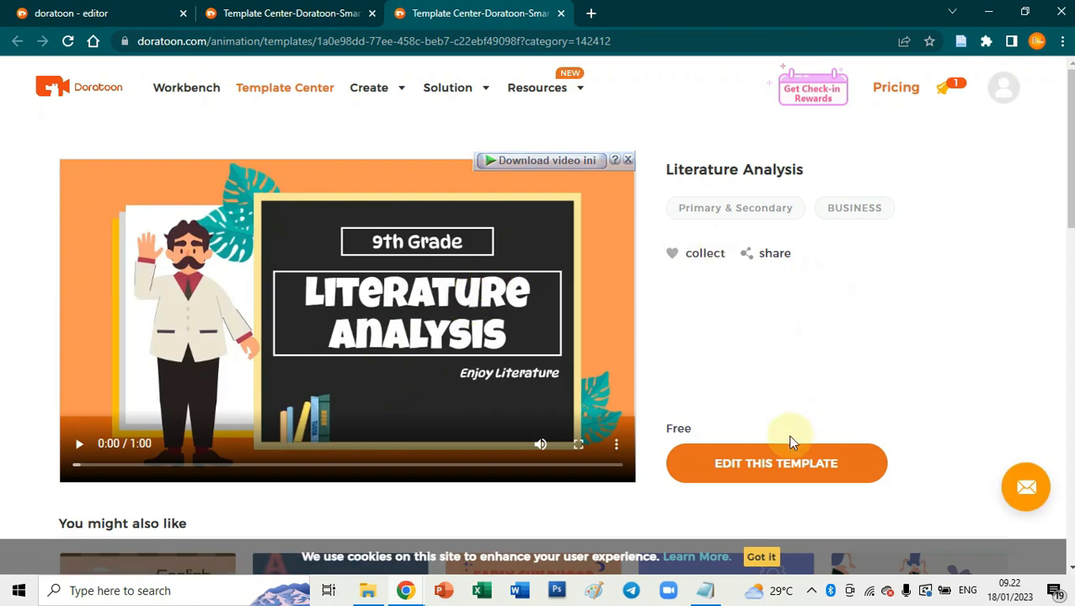
{"action": "left_click", "coordinate": [807, 465]}
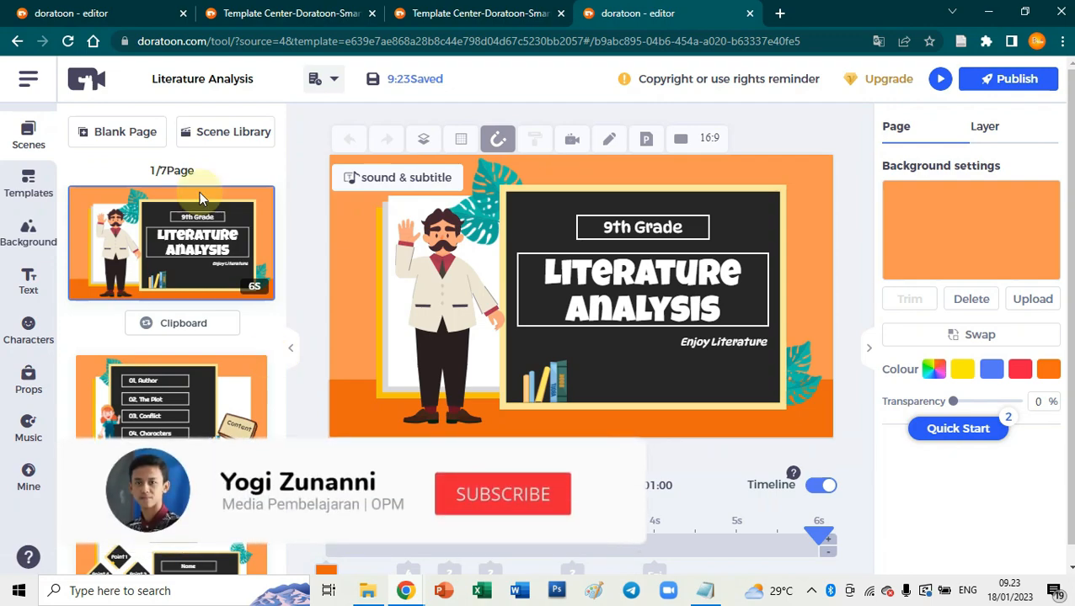
Step: Replace the "9th Grade" label on the title scene with "Video Pembelajaran" and widen its text box to fit one line
{"action": "left_click", "coordinate": [657, 229]}
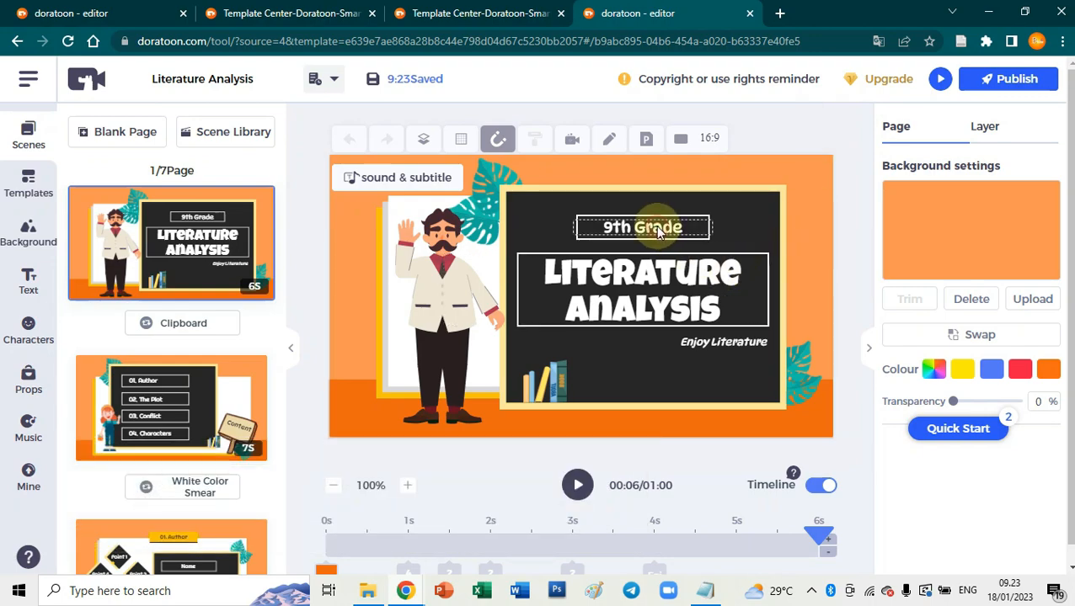
{"action": "double_click", "coordinate": [657, 228]}
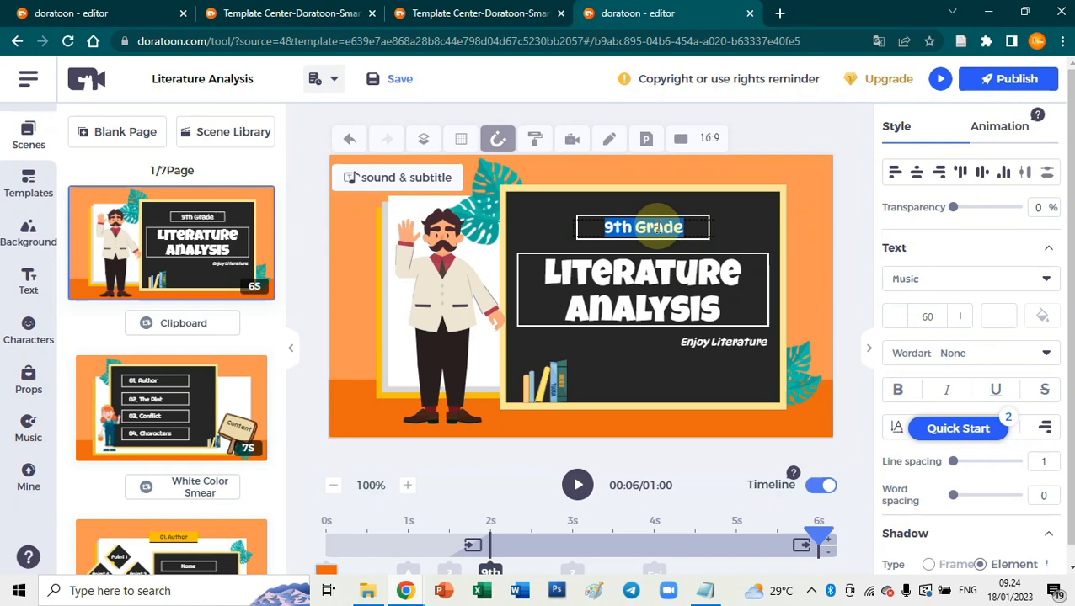
{"action": "type", "text": "Video Pembelajaran"}
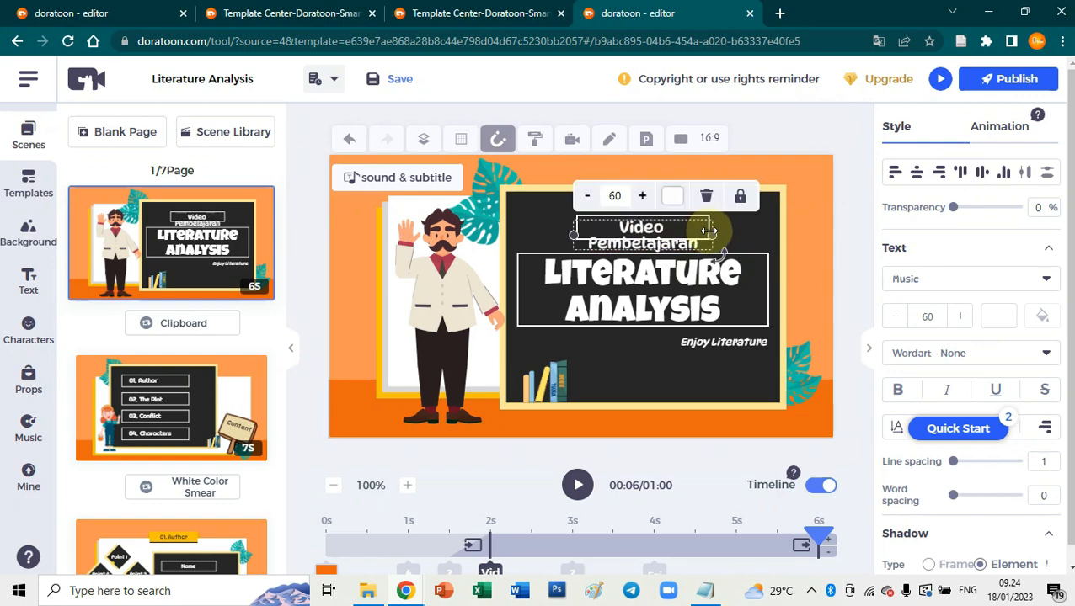
{"action": "left_click_drag", "start_coordinate": [709, 232], "coordinate": [738, 233]}
{"action": "left_click", "coordinate": [679, 229]}
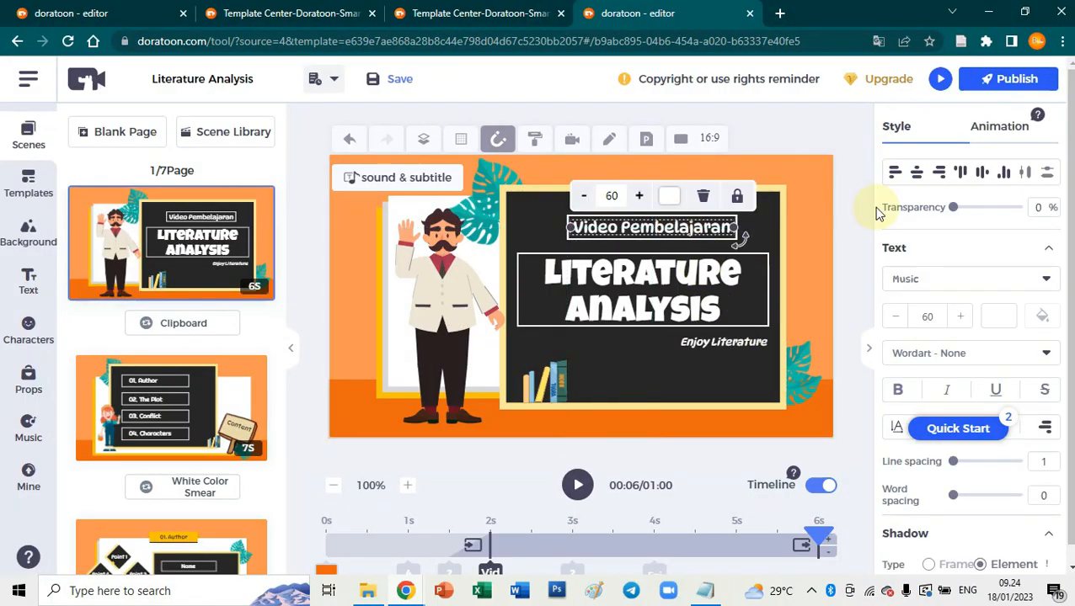
{"action": "left_click", "coordinate": [853, 216]}
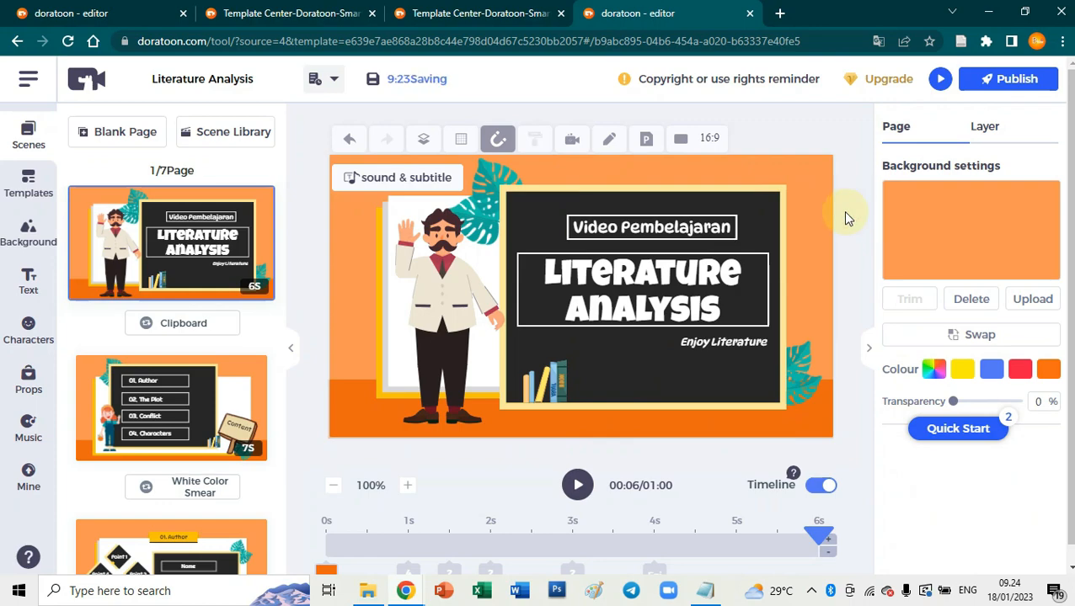
Step: Replace the title scene's main heading with "SUMBER DAYA ALAM" and its subtitle with "Kelas 4"
{"action": "left_click", "coordinate": [638, 303]}
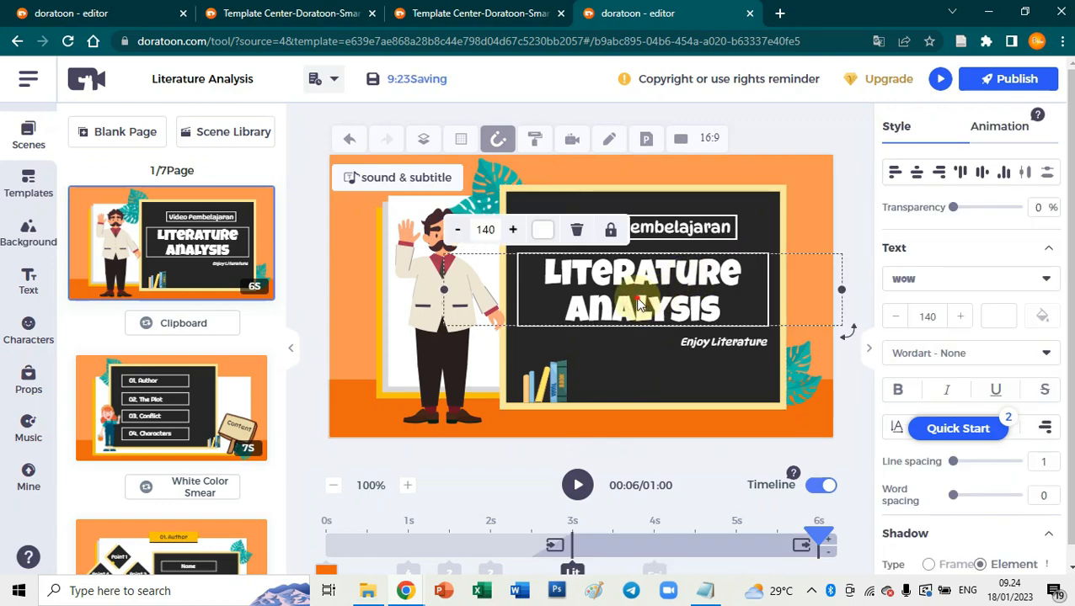
{"action": "double_click", "coordinate": [639, 303]}
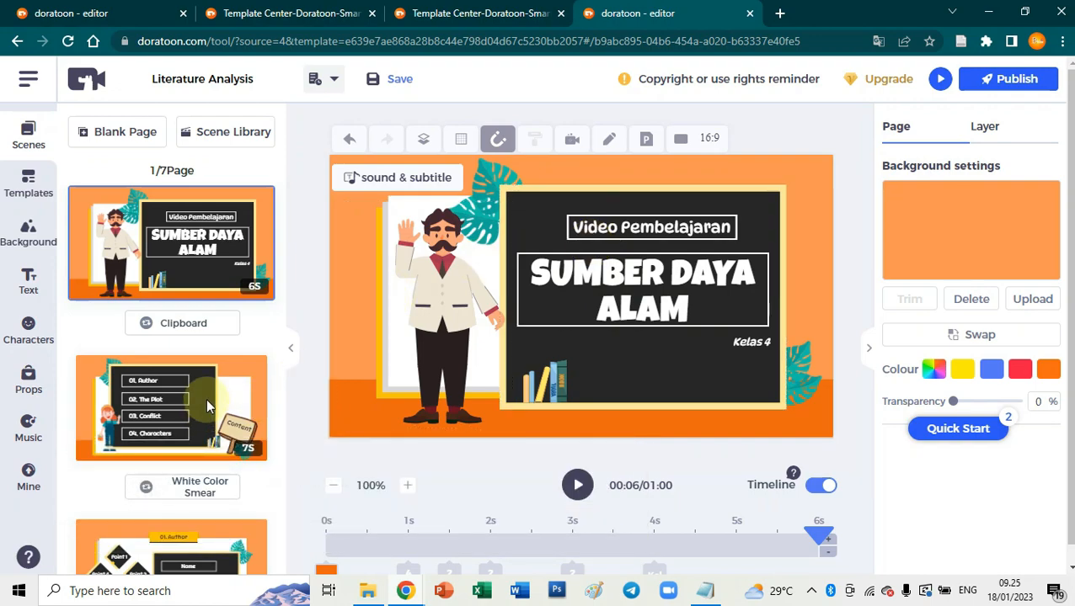
Step: Look through the template's scenes and delete the second scene, the contents list with the signboard
{"action": "left_click", "coordinate": [177, 400]}
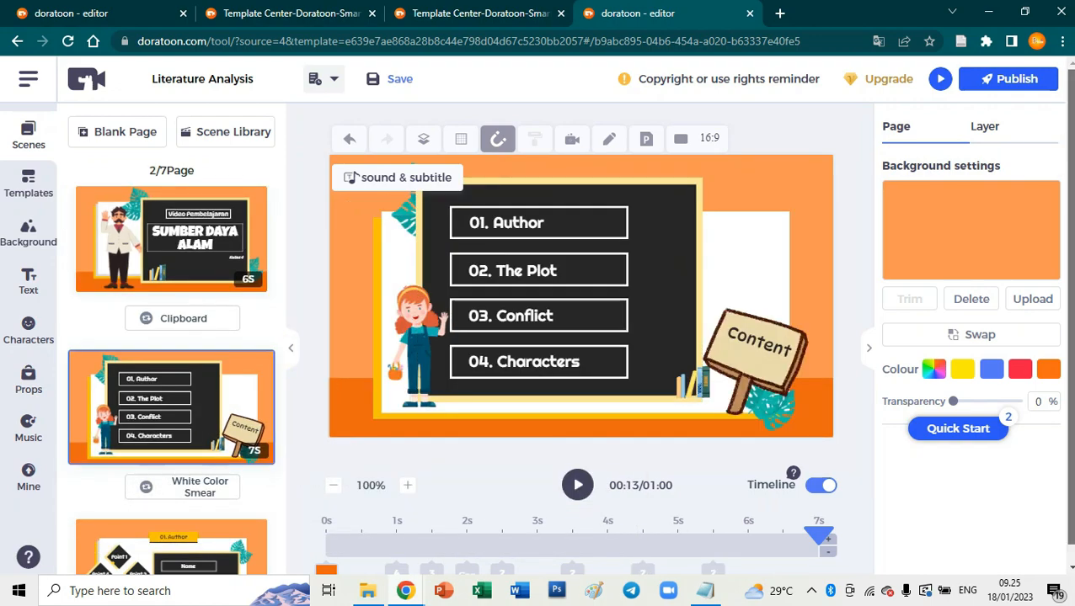
{"action": "scroll", "coordinate": [765, 223], "scroll_direction": "down", "scroll_amount": 1}
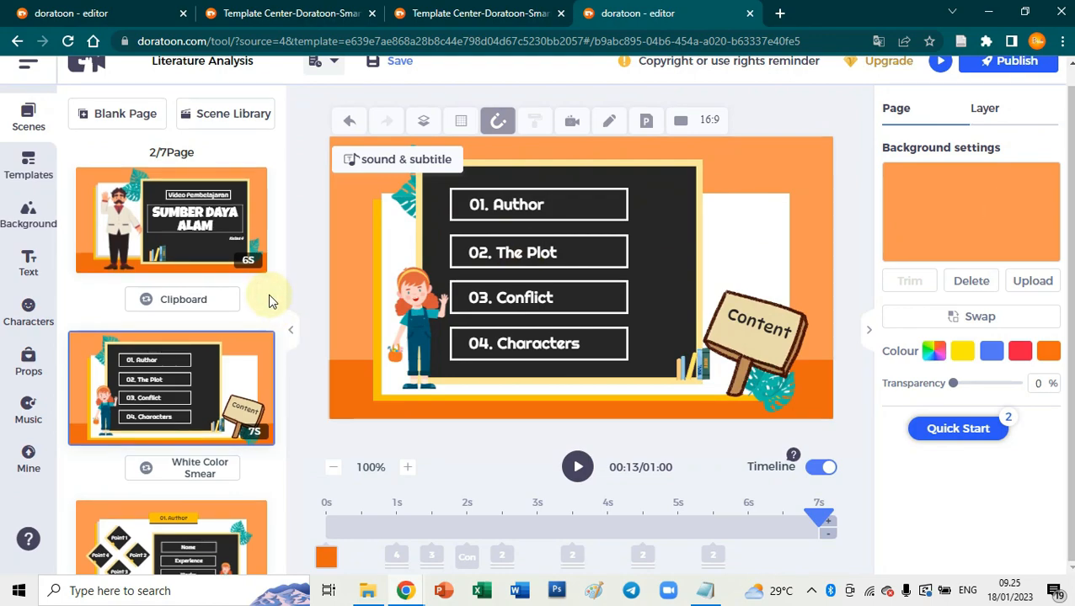
{"action": "scroll", "coordinate": [269, 302], "scroll_direction": "down", "scroll_amount": 3}
{"action": "scroll", "coordinate": [269, 302], "scroll_direction": "down", "scroll_amount": 6}
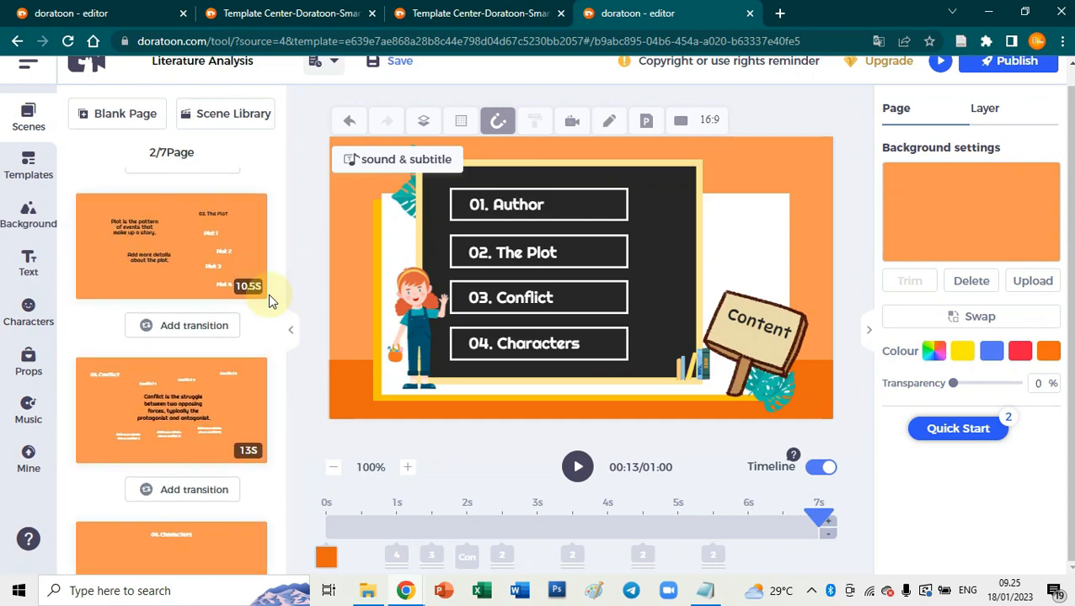
{"action": "scroll", "coordinate": [269, 302], "scroll_direction": "up", "scroll_amount": 6}
{"action": "scroll", "coordinate": [270, 302], "scroll_direction": "up", "scroll_amount": 1}
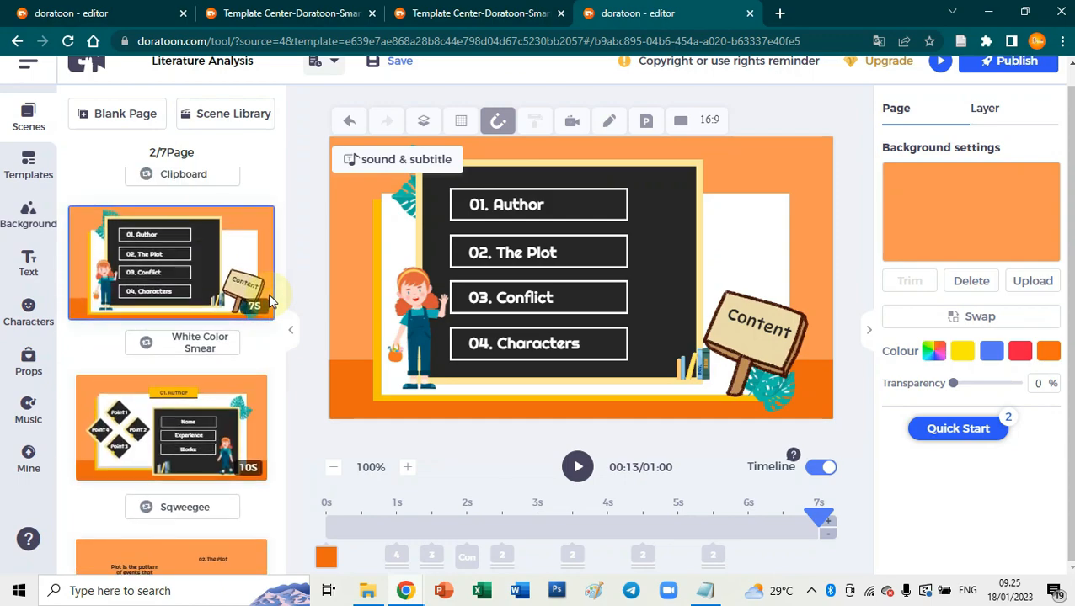
{"action": "scroll", "coordinate": [268, 294], "scroll_direction": "down", "scroll_amount": 1}
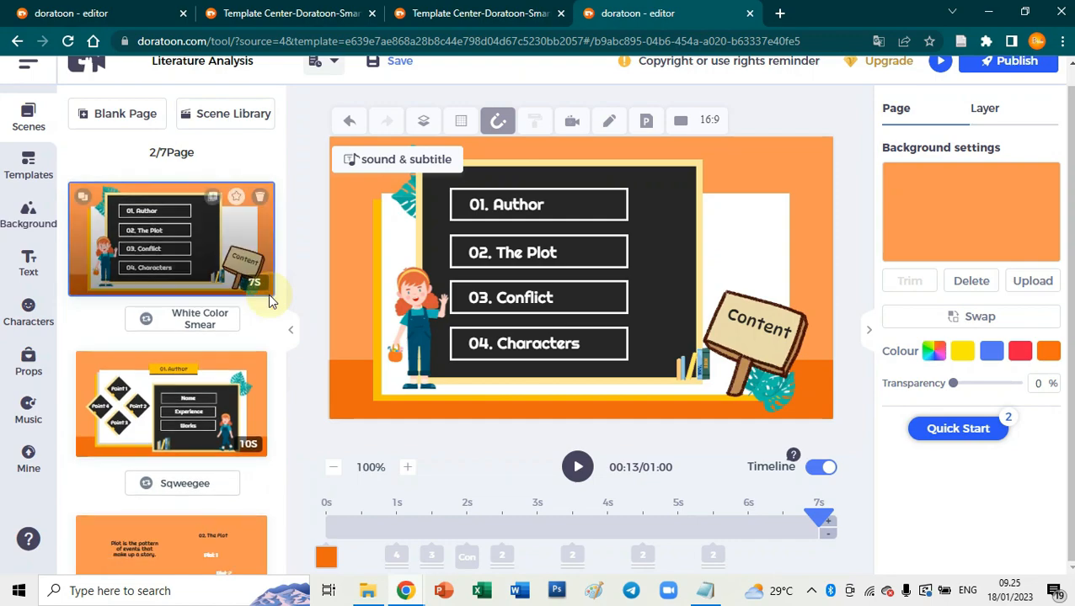
{"action": "scroll", "coordinate": [268, 294], "scroll_direction": "up", "scroll_amount": 3}
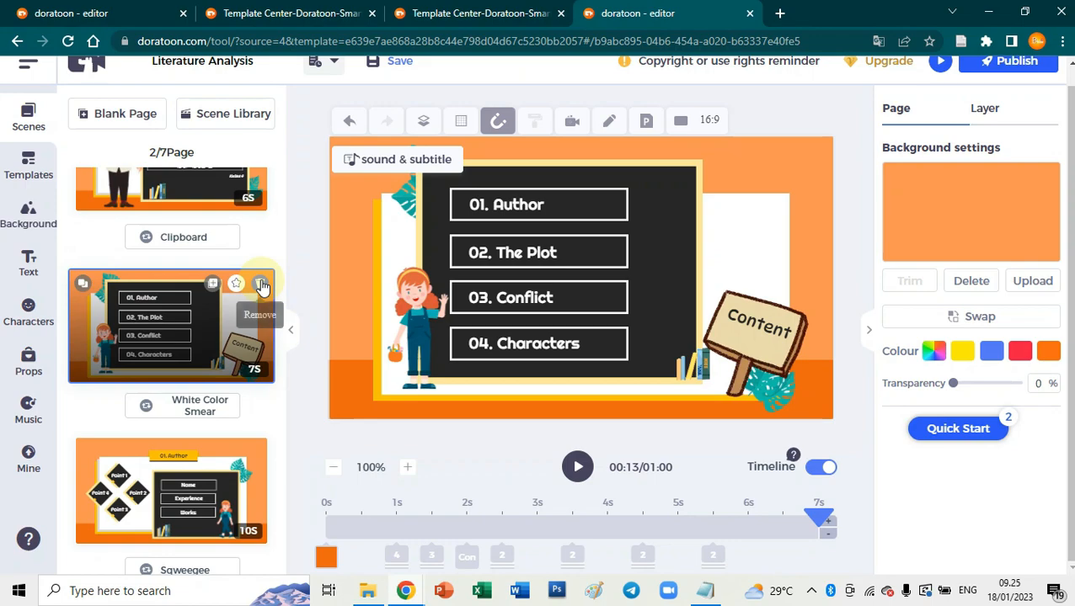
{"action": "left_click", "coordinate": [261, 286]}
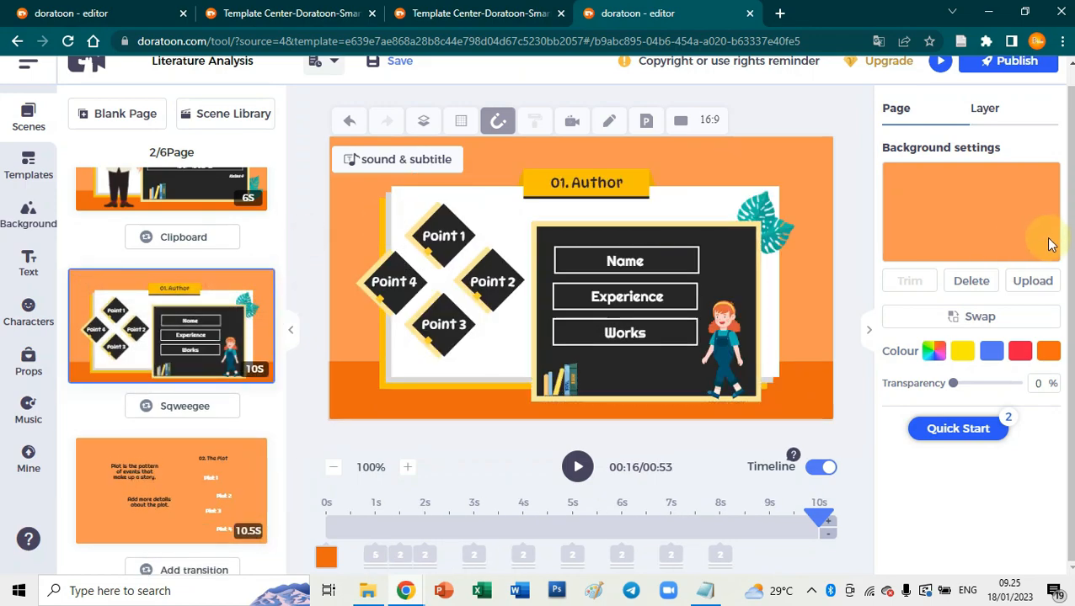
Step: Check the title scene at several points on its timeline and extend the scene's duration to 7 seconds
{"action": "scroll", "coordinate": [1053, 253], "scroll_direction": "up", "scroll_amount": 1}
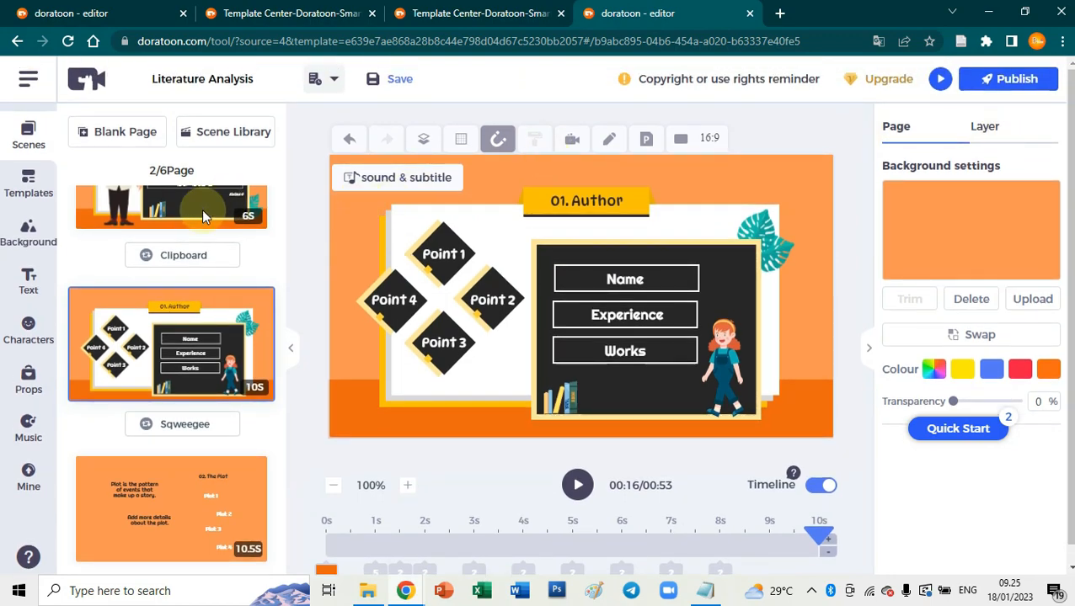
{"action": "left_click", "coordinate": [174, 217]}
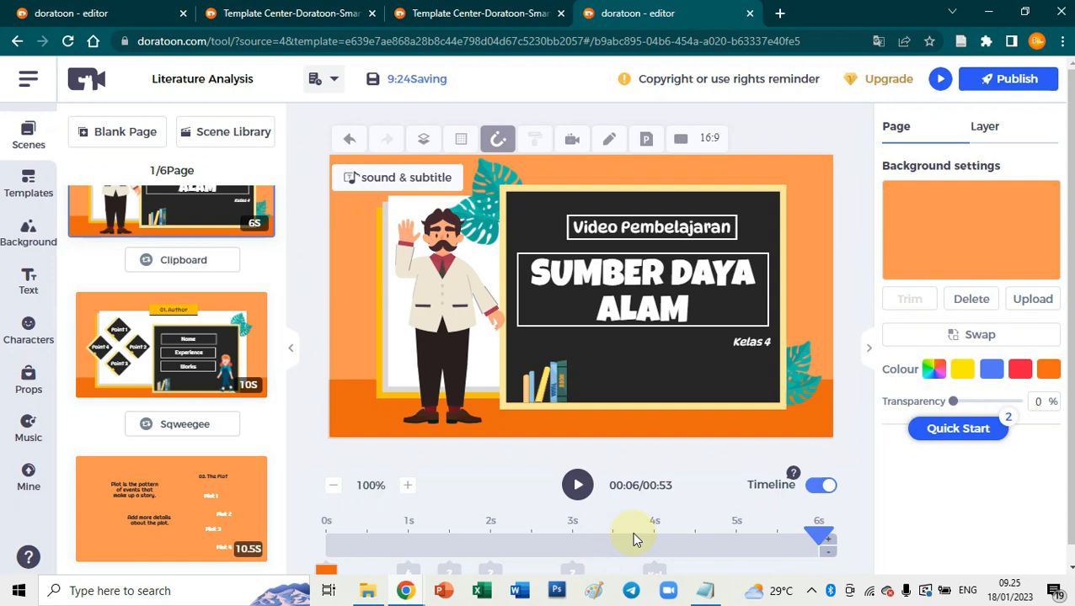
{"action": "scroll", "coordinate": [641, 505], "scroll_direction": "down", "scroll_amount": 1}
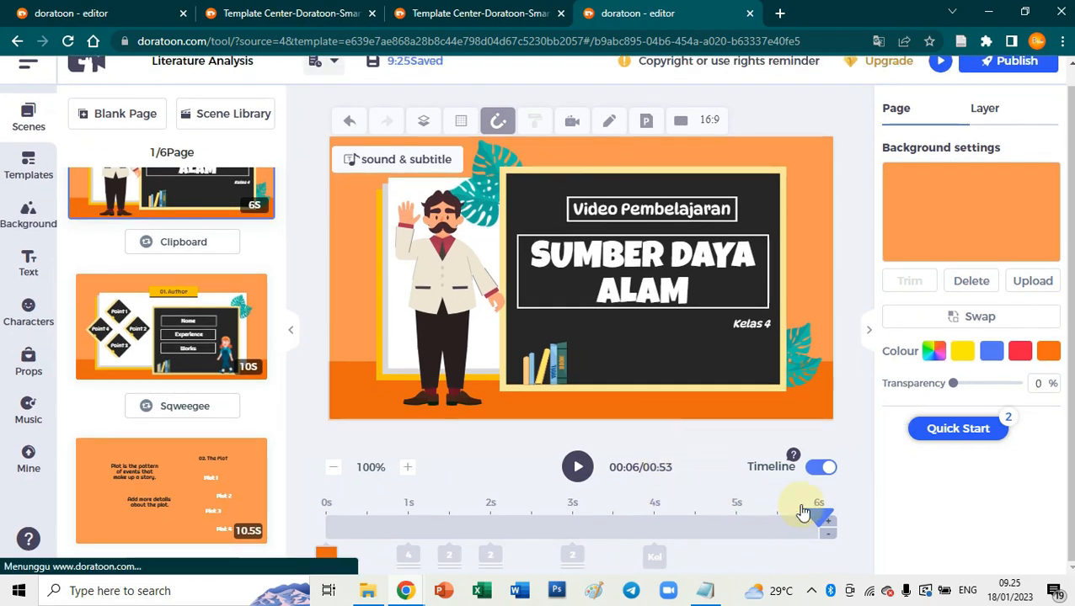
{"action": "left_click", "coordinate": [713, 529]}
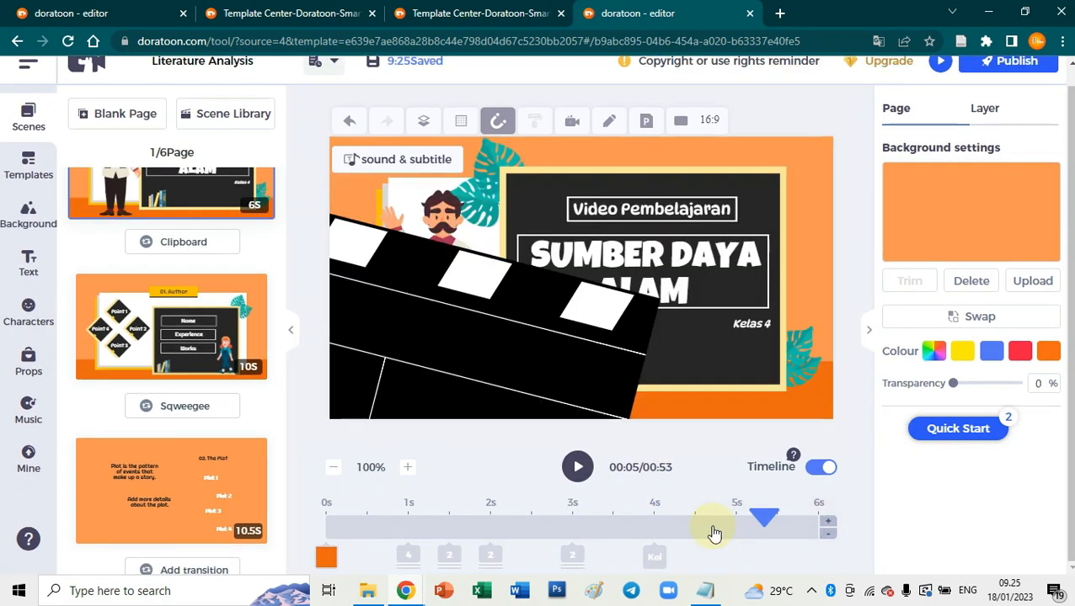
{"action": "left_click", "coordinate": [614, 529]}
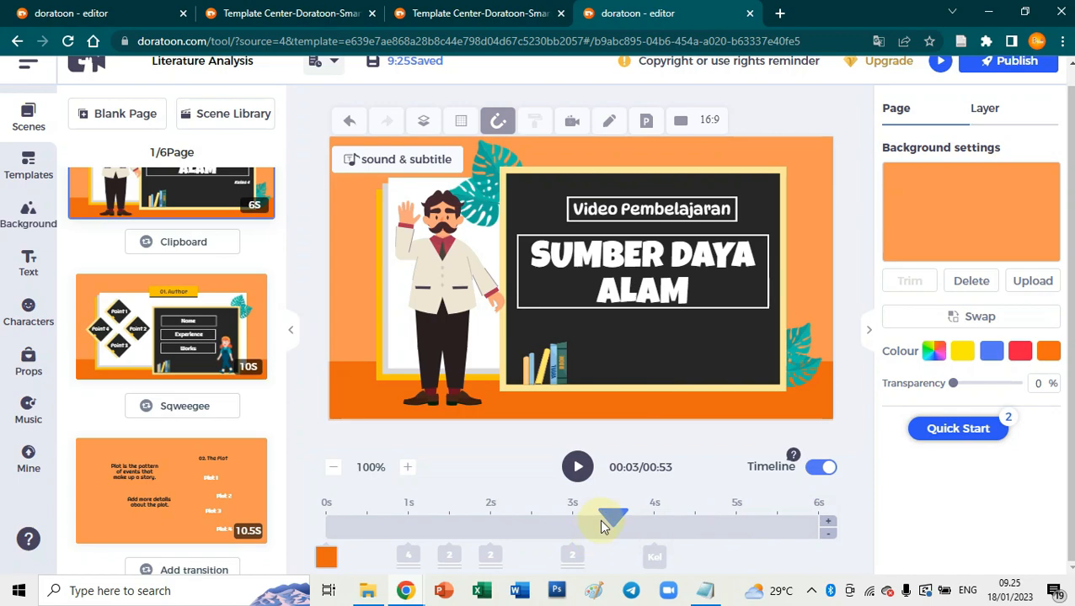
{"action": "left_click", "coordinate": [829, 529]}
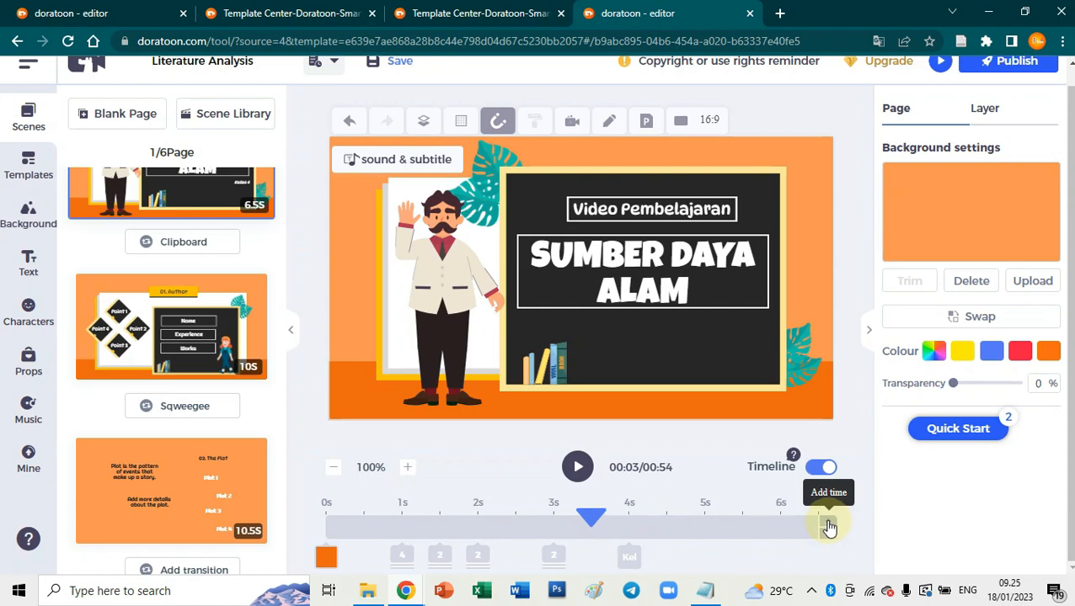
{"action": "left_click", "coordinate": [829, 526]}
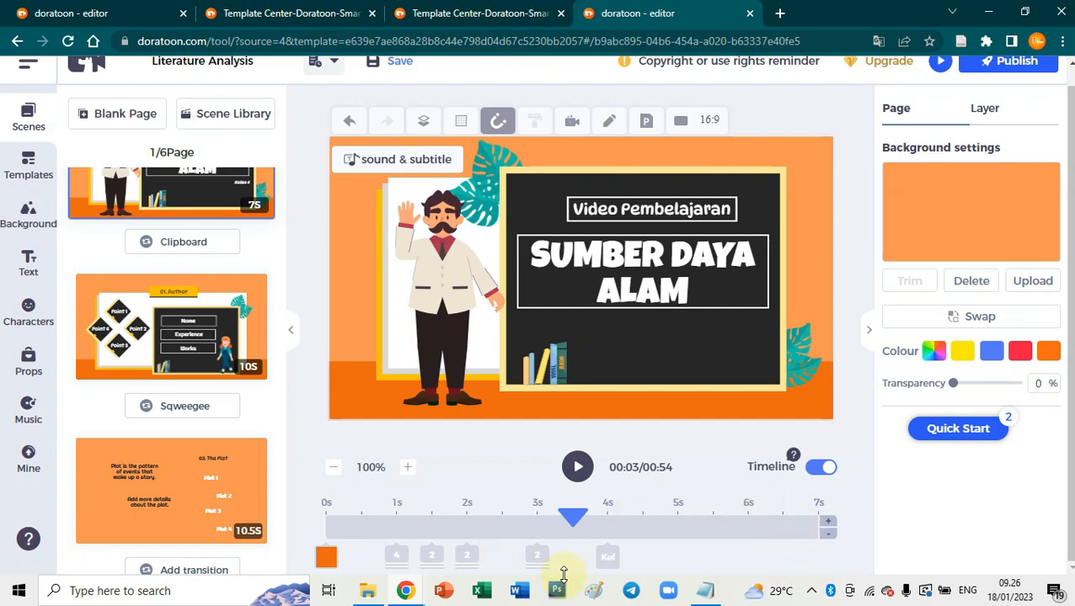
Step: Inspect the elements grouped at the 1-second mark of the title scene's timeline and move the playhead back to 0 s
{"action": "mouse_move", "coordinate": [406, 562]}
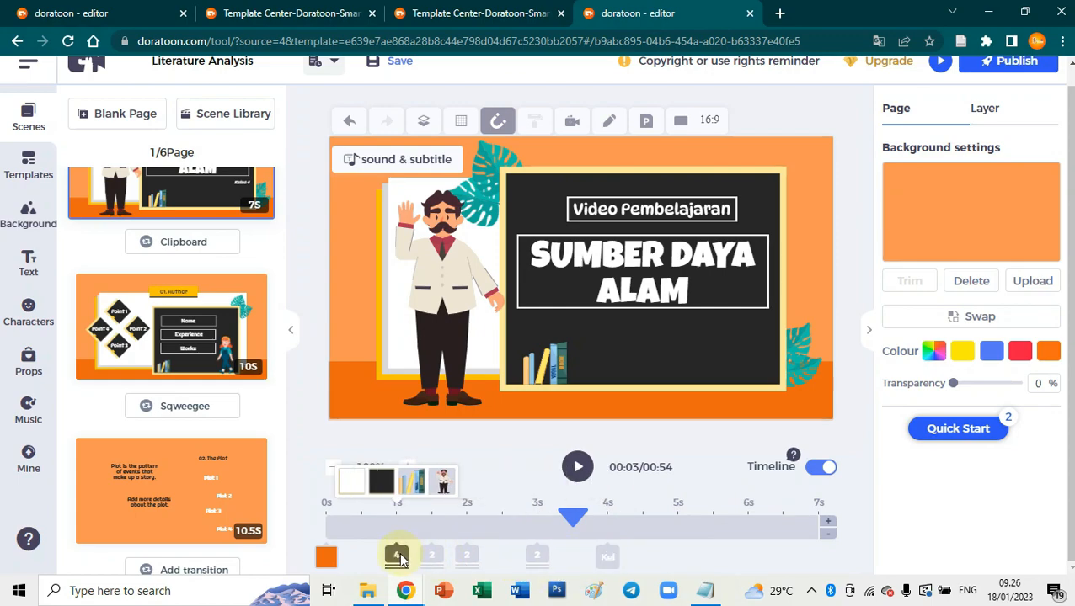
{"action": "mouse_move", "coordinate": [399, 560]}
{"action": "left_mouse_down"}
{"action": "mouse_move", "coordinate": [371, 562]}
{"action": "mouse_move", "coordinate": [396, 557]}
{"action": "left_mouse_up"}
{"action": "left_click_drag", "start_coordinate": [579, 516], "coordinate": [342, 531]}
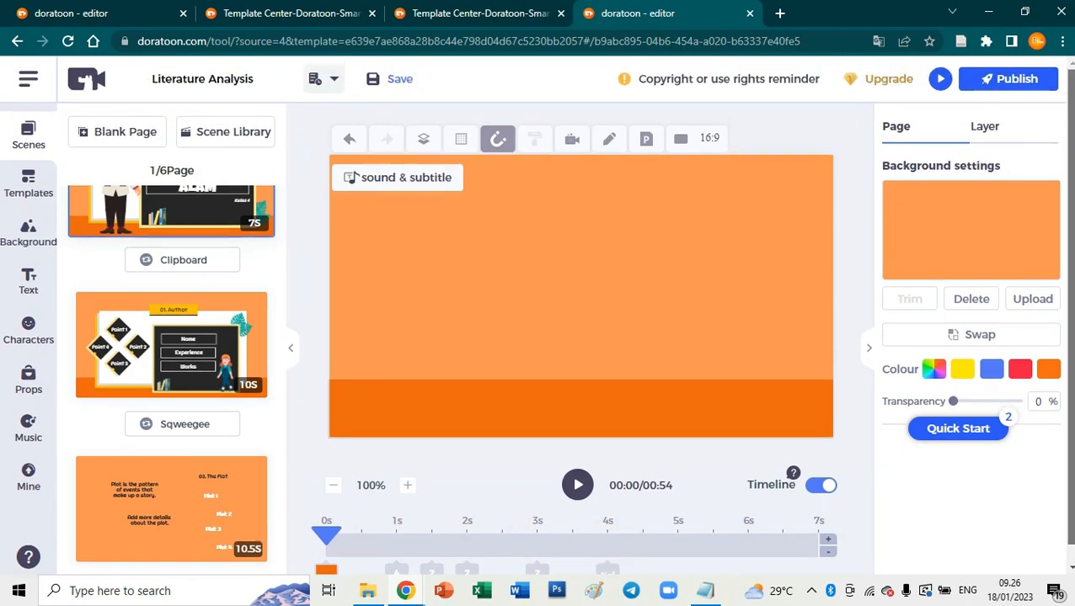
{"action": "scroll", "coordinate": [606, 528], "scroll_direction": "up", "scroll_amount": 2}
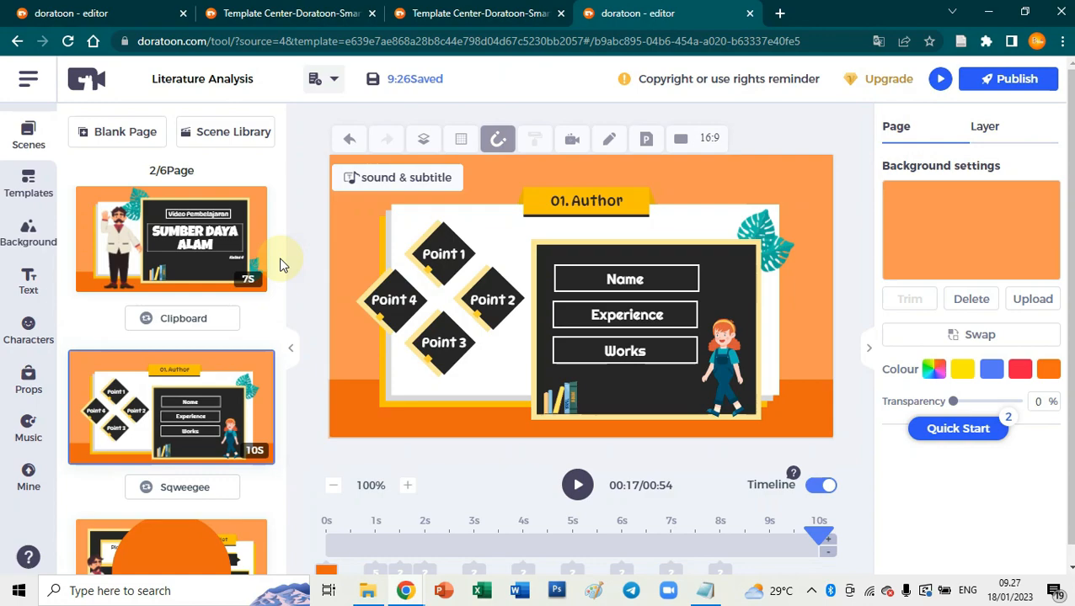
Step: Look through the remaining template scenes and the transitions between them
{"action": "scroll", "coordinate": [282, 265], "scroll_direction": "down", "scroll_amount": 2}
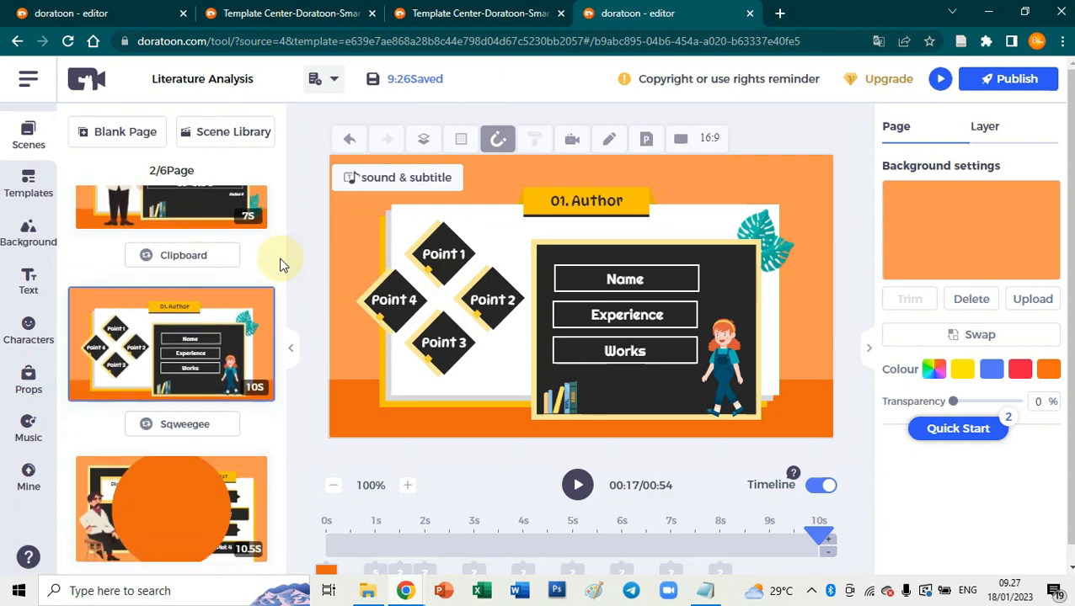
{"action": "scroll", "coordinate": [282, 266], "scroll_direction": "down", "scroll_amount": 5}
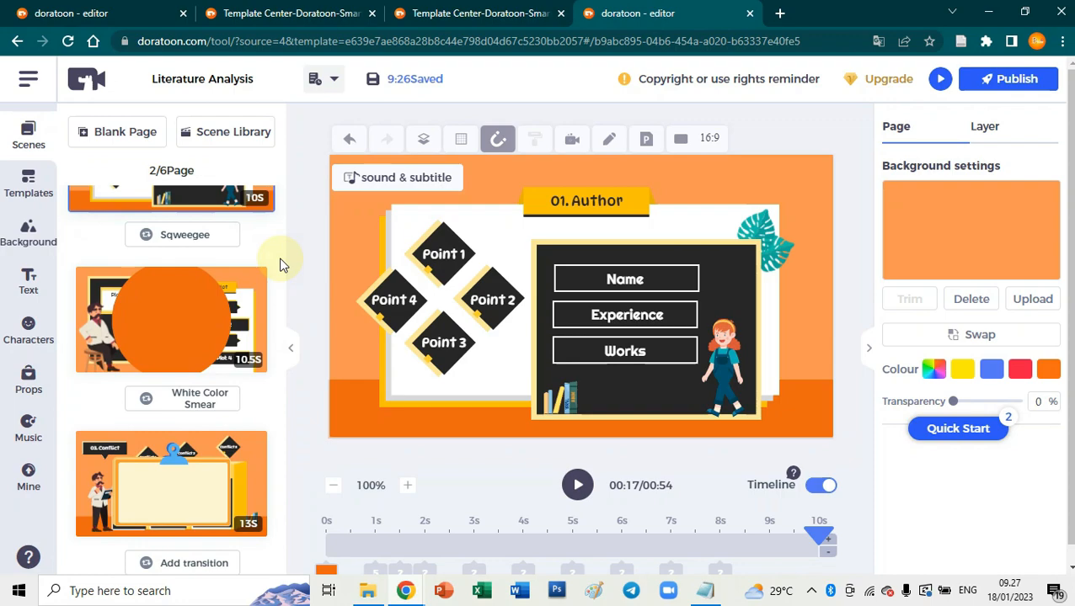
{"action": "scroll", "coordinate": [282, 265], "scroll_direction": "up", "scroll_amount": 7}
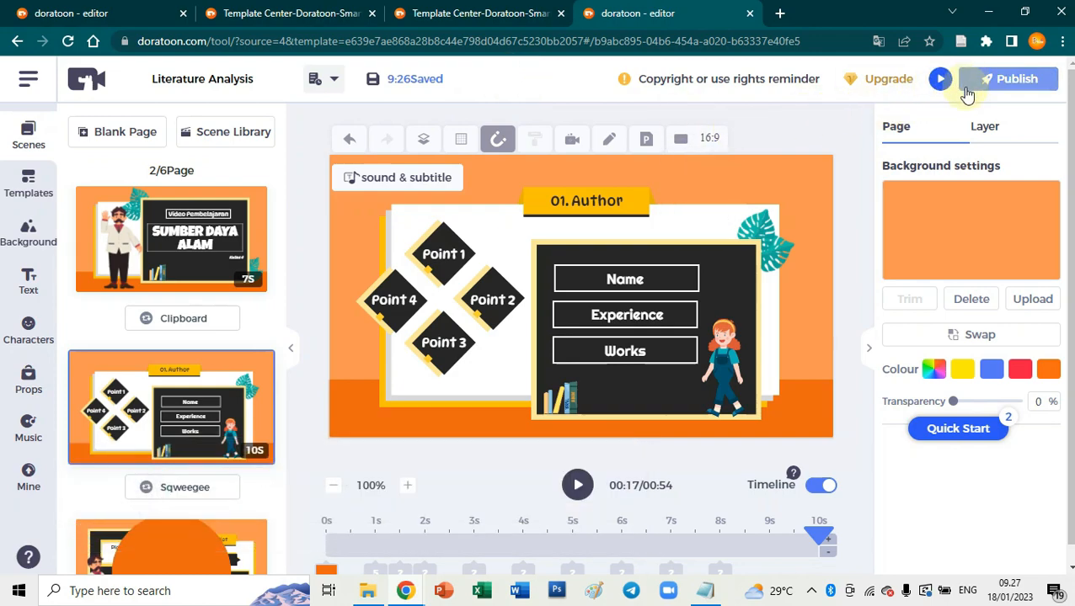
Step: Export the video as MP4 with the title "SDA kls 4", the standard watermark and HD 720P definition
{"action": "left_click", "coordinate": [1016, 82]}
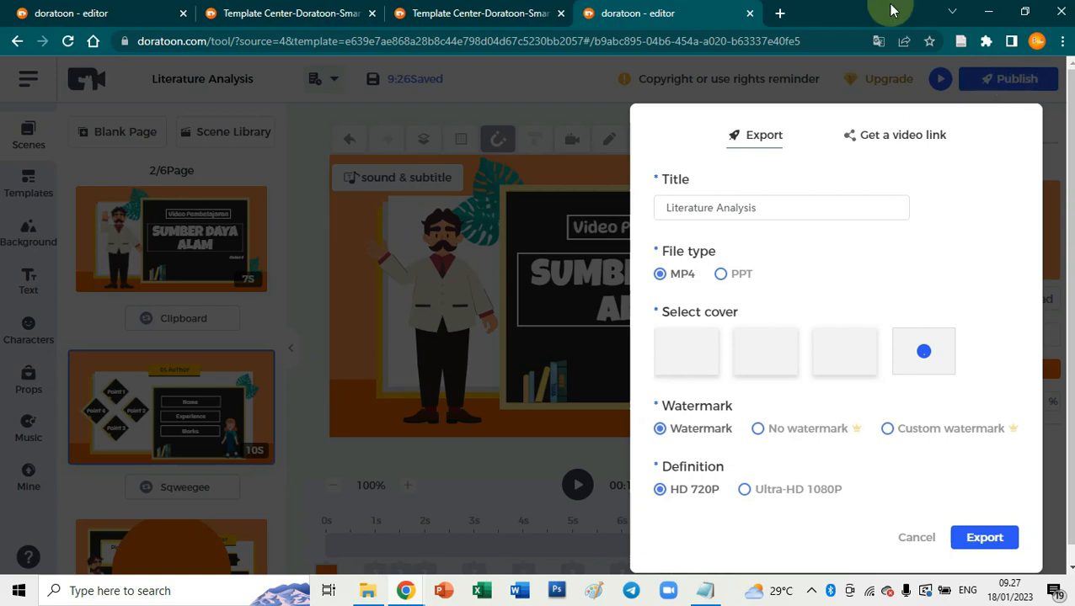
{"action": "triple_click", "coordinate": [798, 210]}
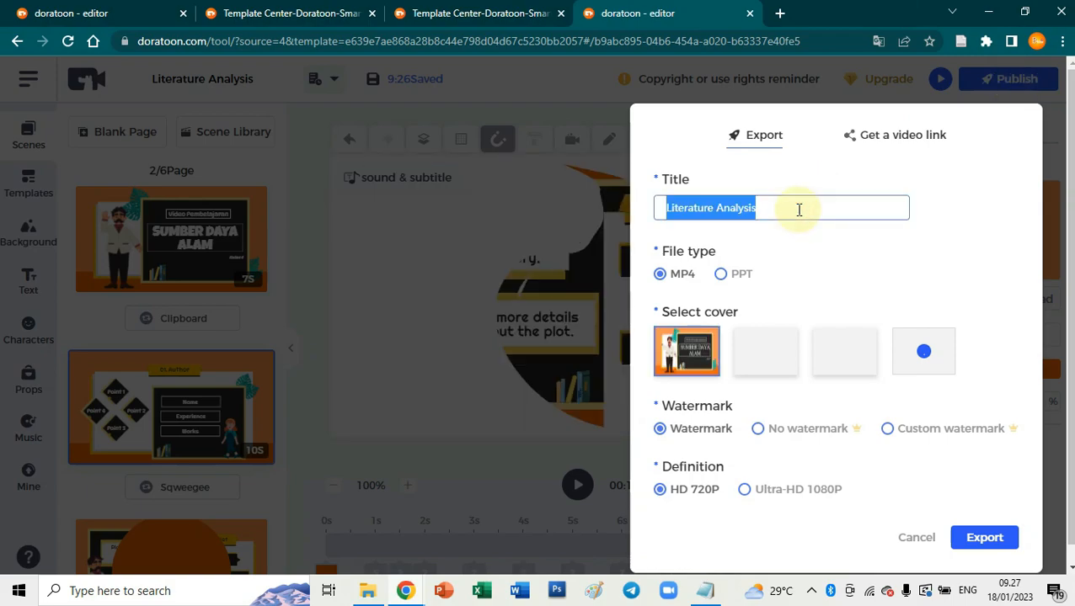
{"action": "type", "text": "SDA kls 4"}
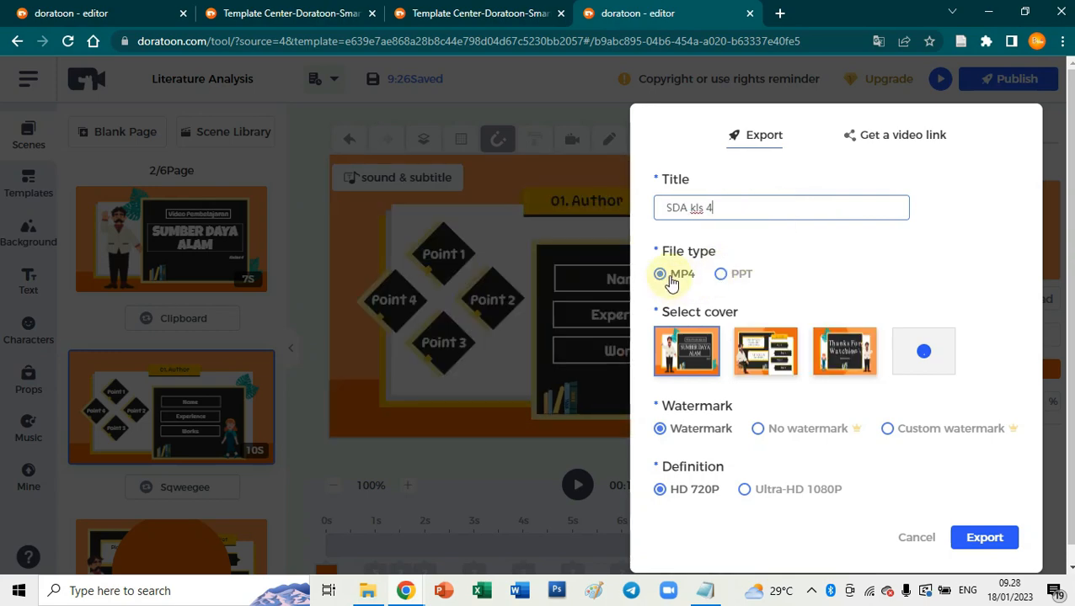
{"action": "left_click", "coordinate": [722, 274]}
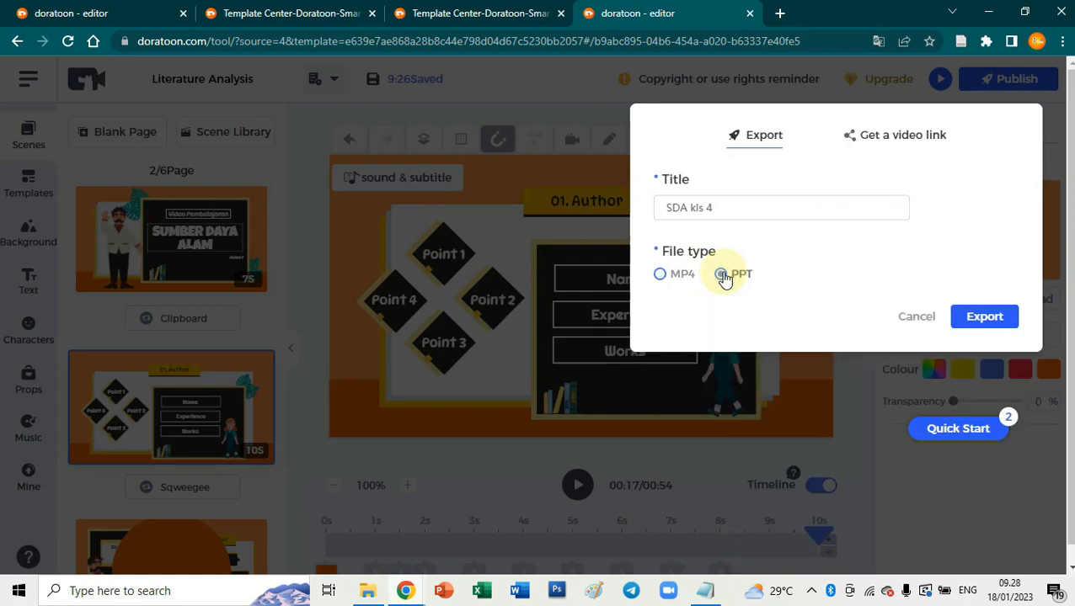
{"action": "left_click", "coordinate": [661, 275]}
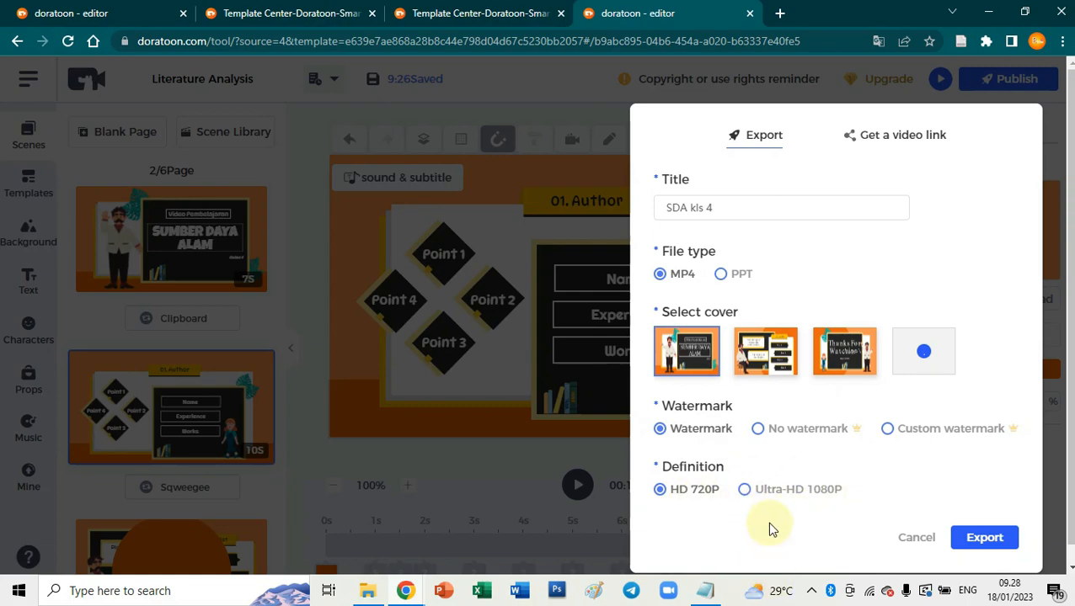
{"action": "left_click", "coordinate": [982, 537]}
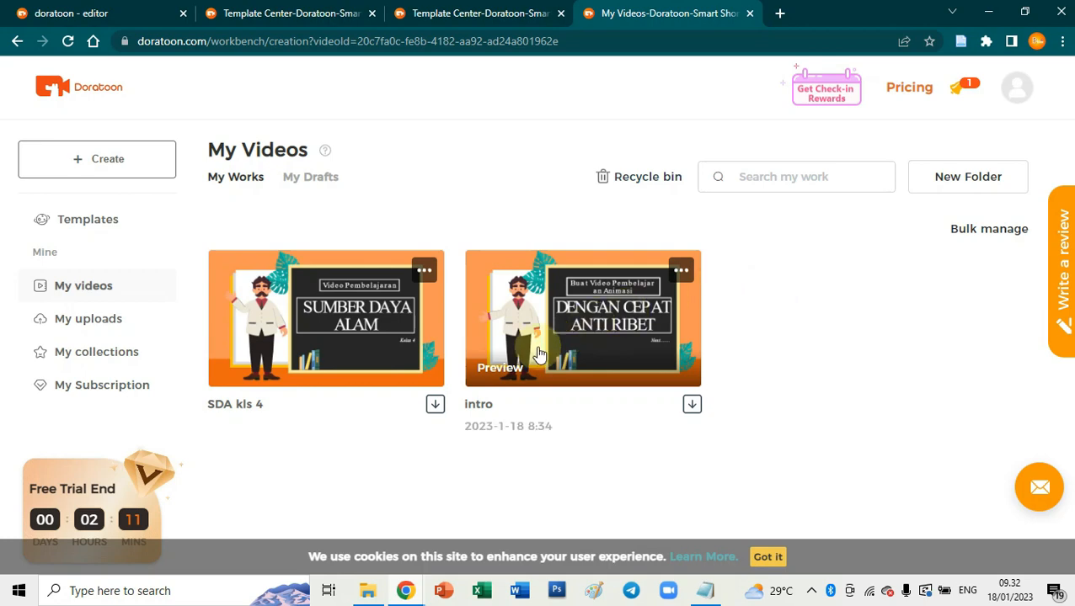
Step: Download the exported "SDA kls 4" video and play it from its download folder
{"action": "left_click", "coordinate": [434, 408]}
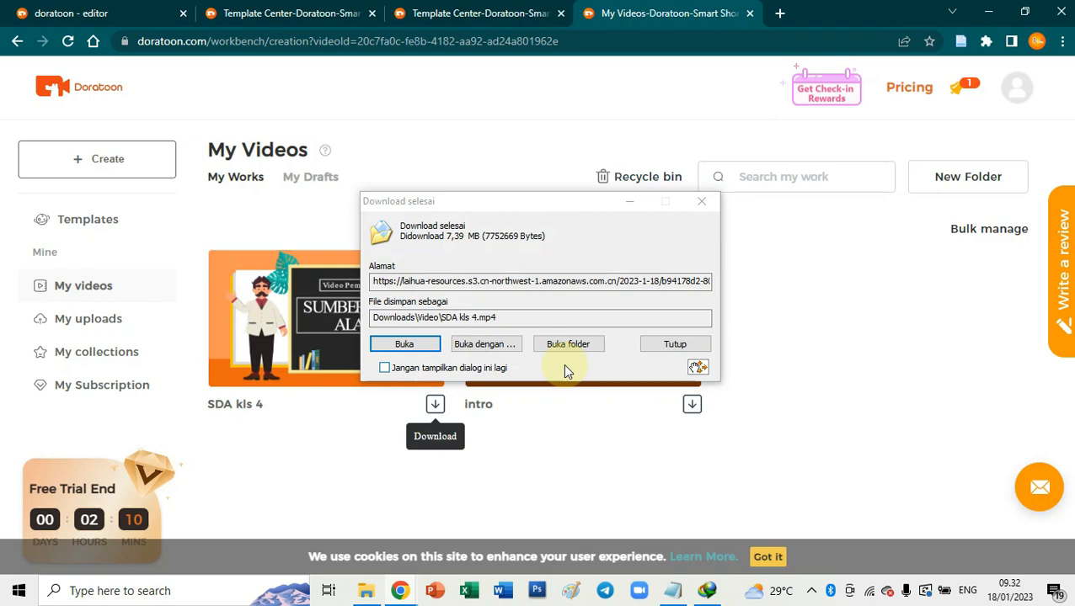
{"action": "left_click", "coordinate": [567, 348]}
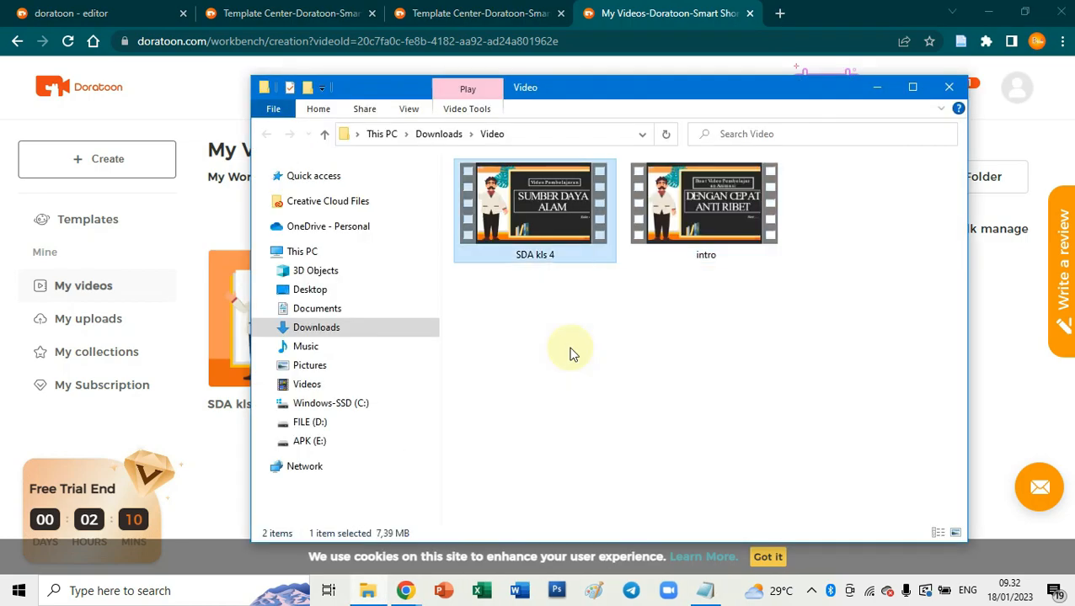
{"action": "double_click", "coordinate": [553, 225]}
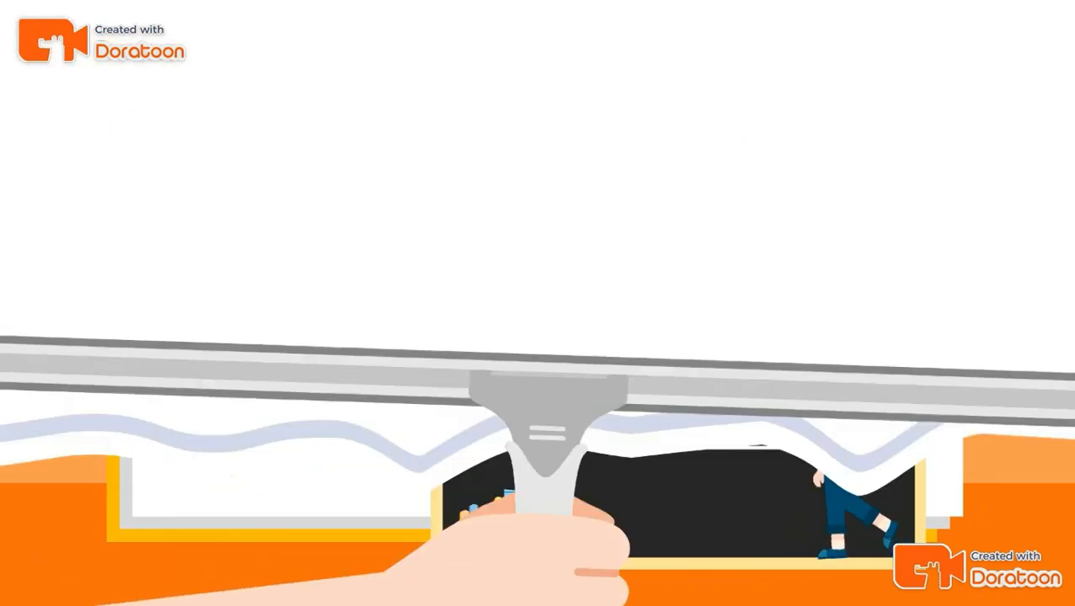
{"action": "mouse_move", "coordinate": [610, 216]}
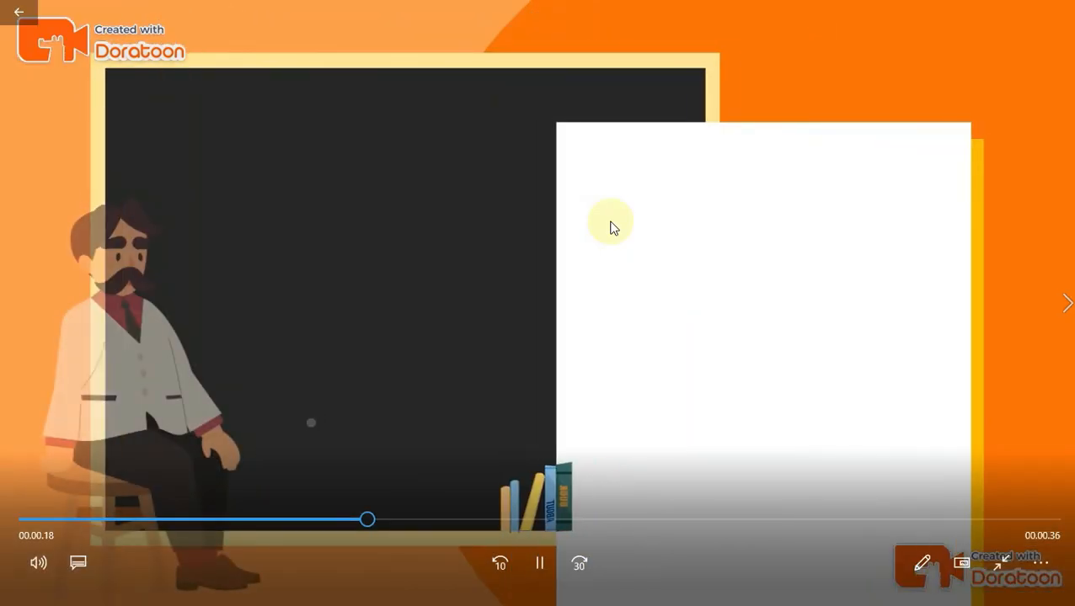